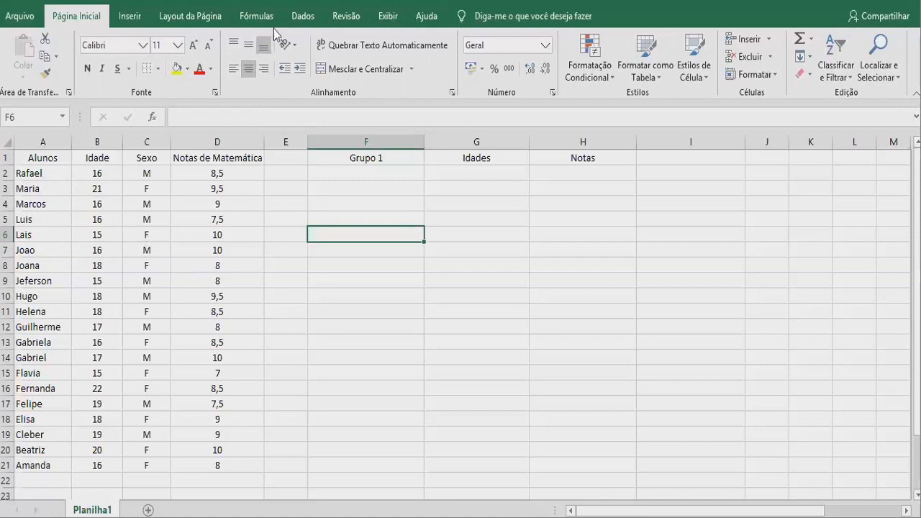
Step: Add filters to the student table's header row and sort the table by the Sexo column from A to Z
left_click(303, 16)
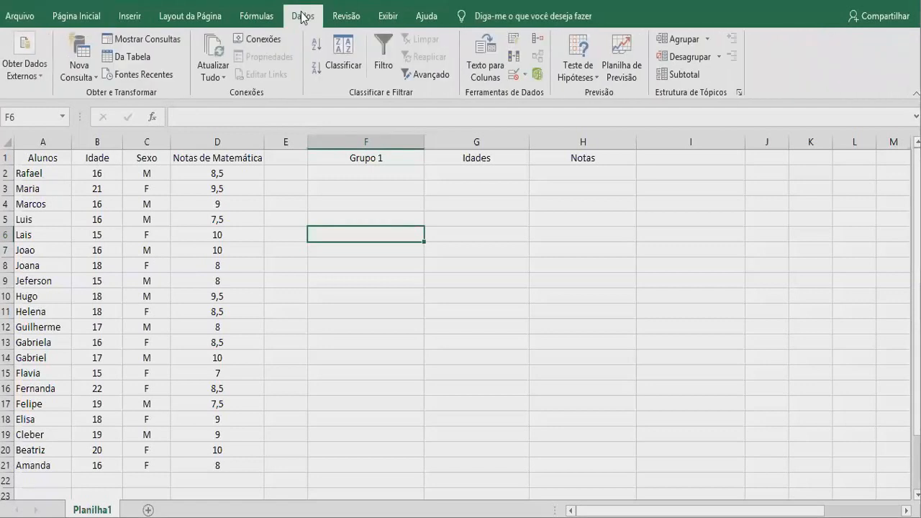
left_click(146, 159)
left_click(385, 65)
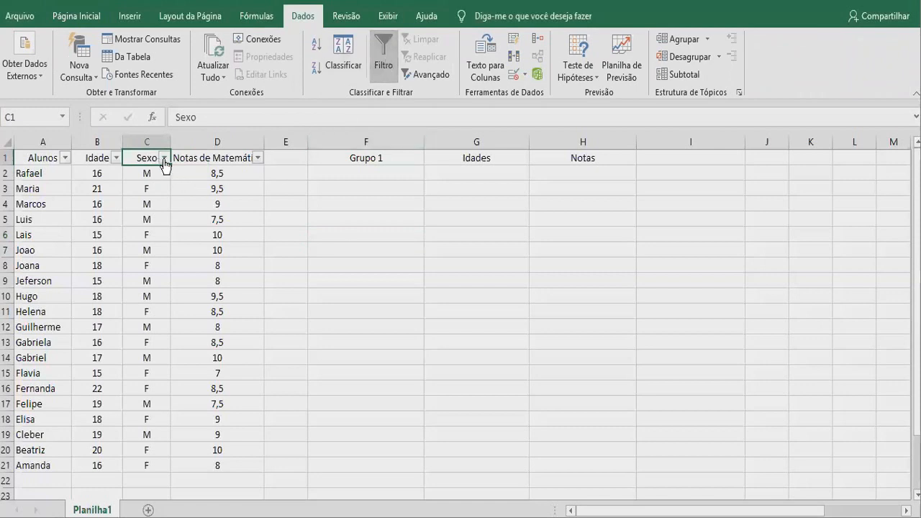
left_click(163, 158)
left_click(117, 174)
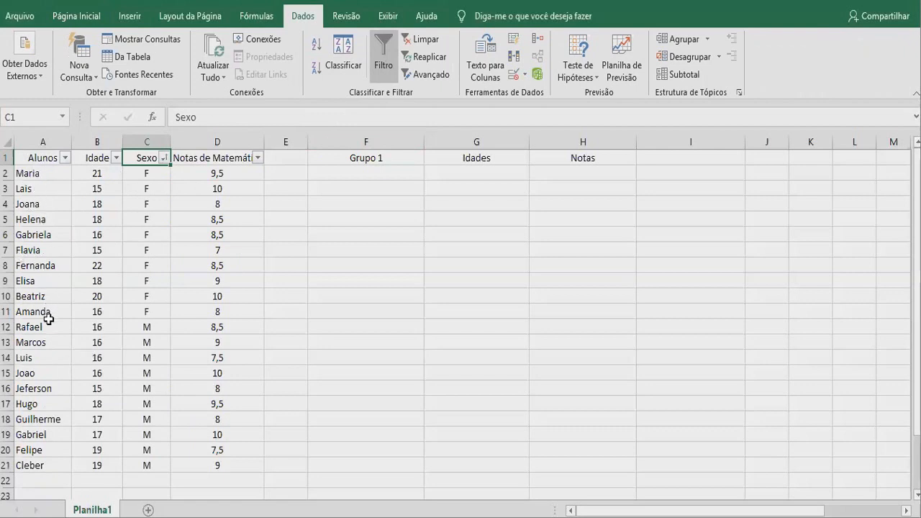
Step: Copy the female students' names from A2:A11 into F2:F11 under Grupo 1
left_click_drag(38, 179, 51, 305)
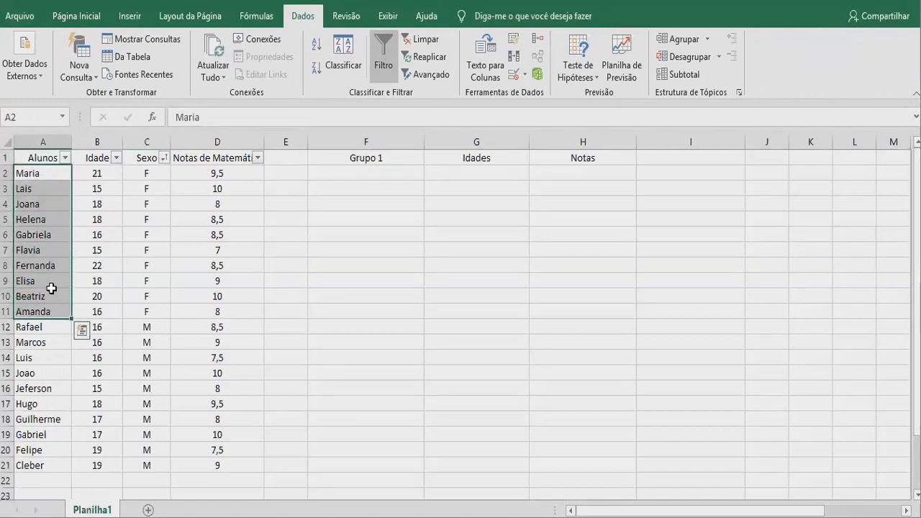
right_click(54, 283)
left_click(85, 235)
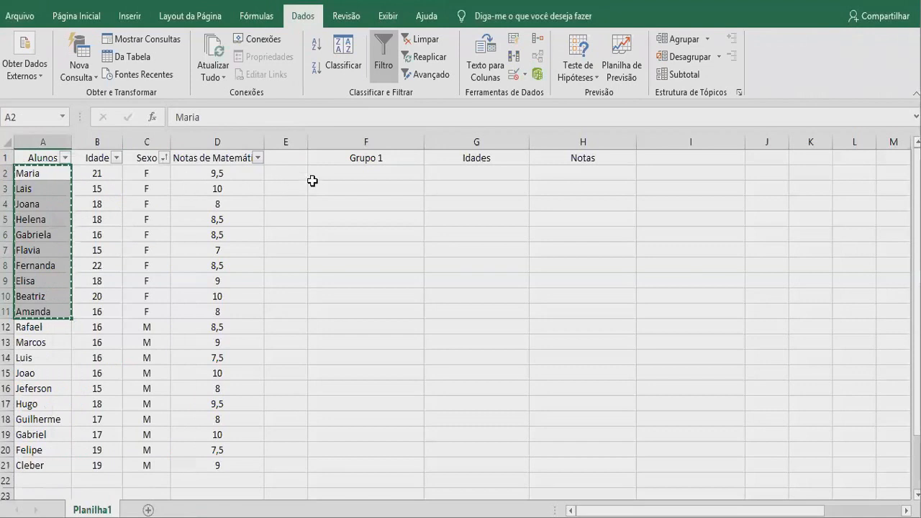
left_click_drag(325, 177, 339, 311)
right_click(339, 298)
left_click(377, 272)
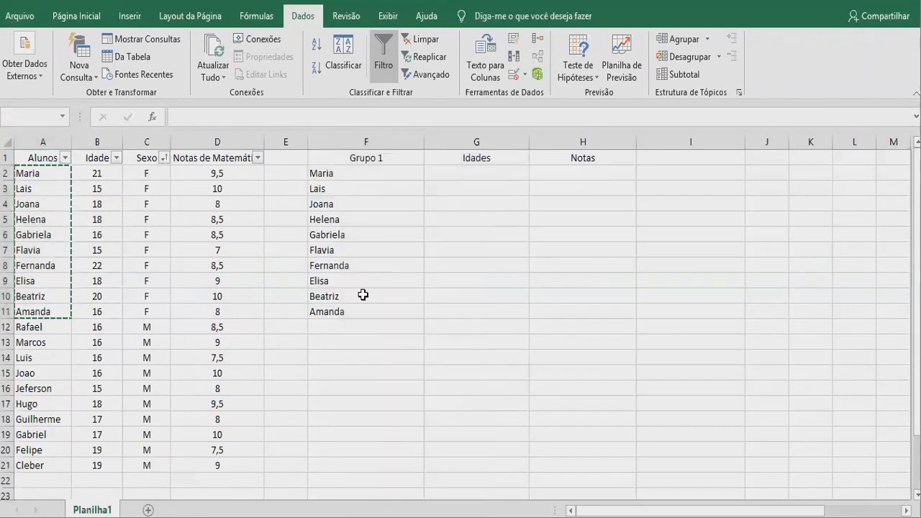
Step: Copy the female students' ages from B2:B11 into G2:G11 under Idades
left_click_drag(108, 173, 119, 312)
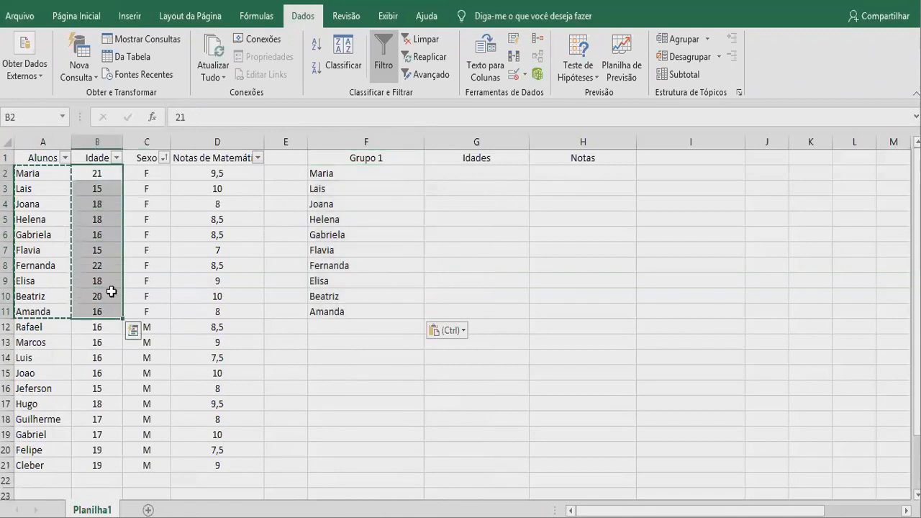
right_click(109, 288)
left_click(137, 238)
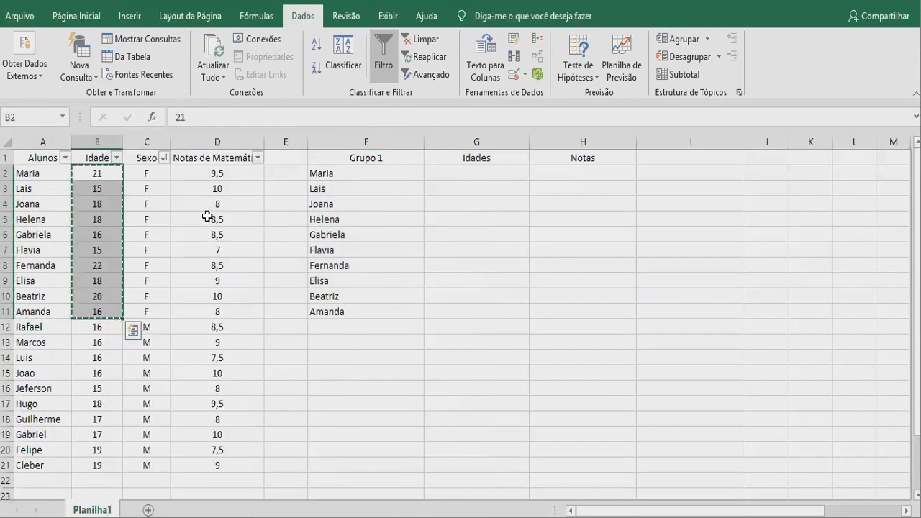
left_click_drag(454, 177, 455, 312)
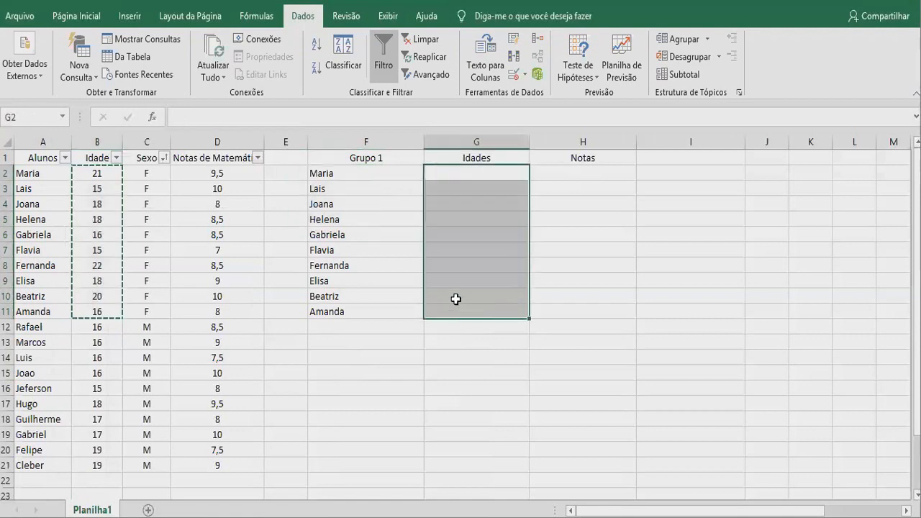
right_click(455, 305)
left_click(471, 276)
Step: Copy the female students' math grades from D2:D11 into H2:H11 under Notas
left_click_drag(226, 176, 238, 312)
right_click(236, 288)
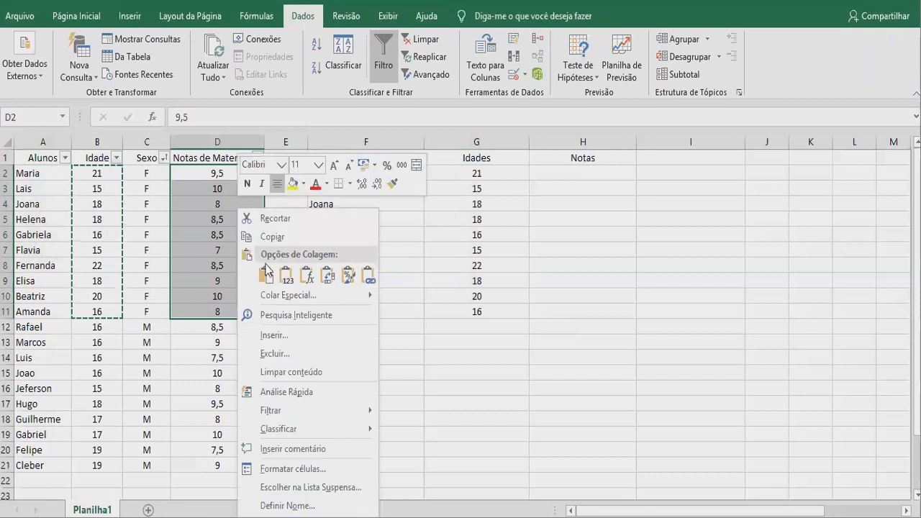
left_click(274, 235)
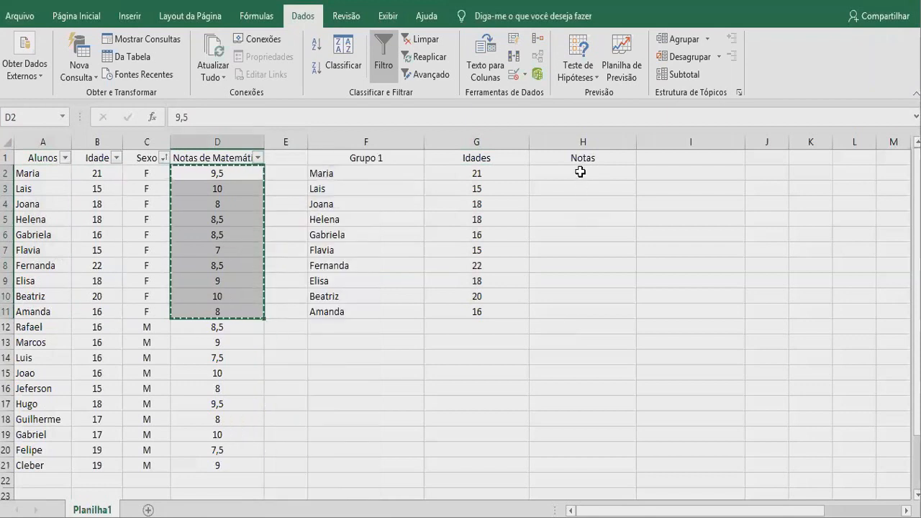
left_click_drag(582, 173, 583, 312)
left_click(575, 323)
left_click_drag(572, 172, 577, 309)
right_click(575, 295)
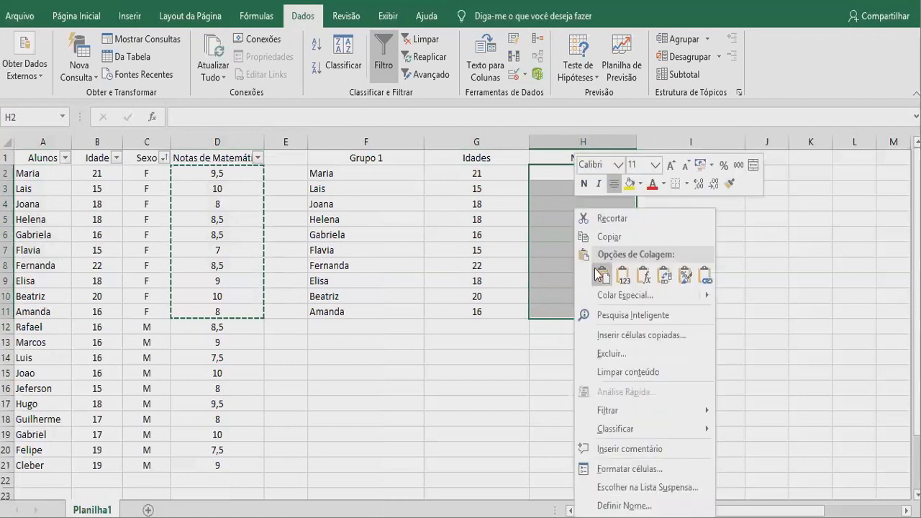
left_click(603, 275)
key("Escape")
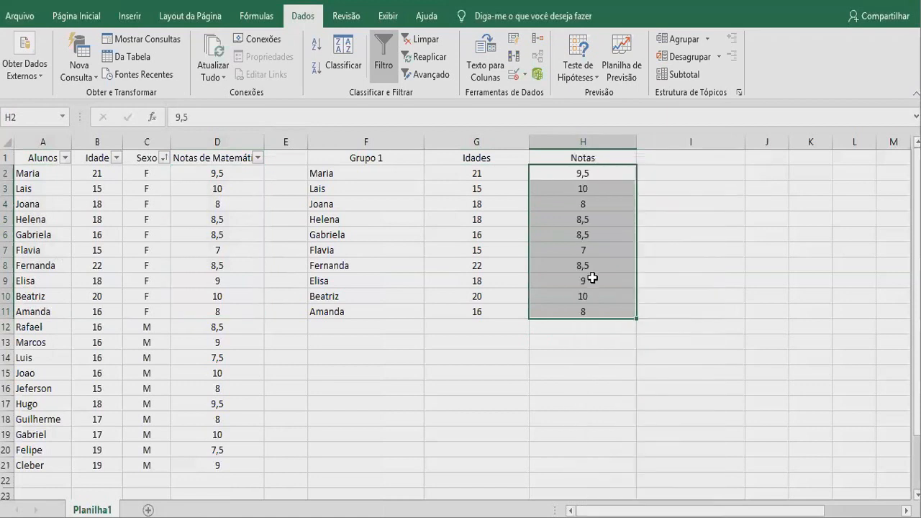
left_click(511, 403)
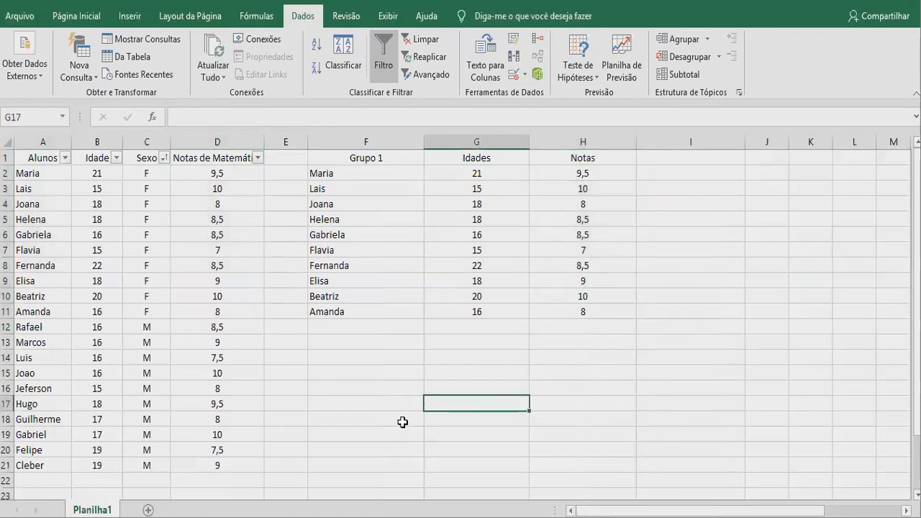
Step: Label cell F13 "Média" and calculate the average of the ages in G13 with =MÉDIA(G2:G11)
left_click(330, 344)
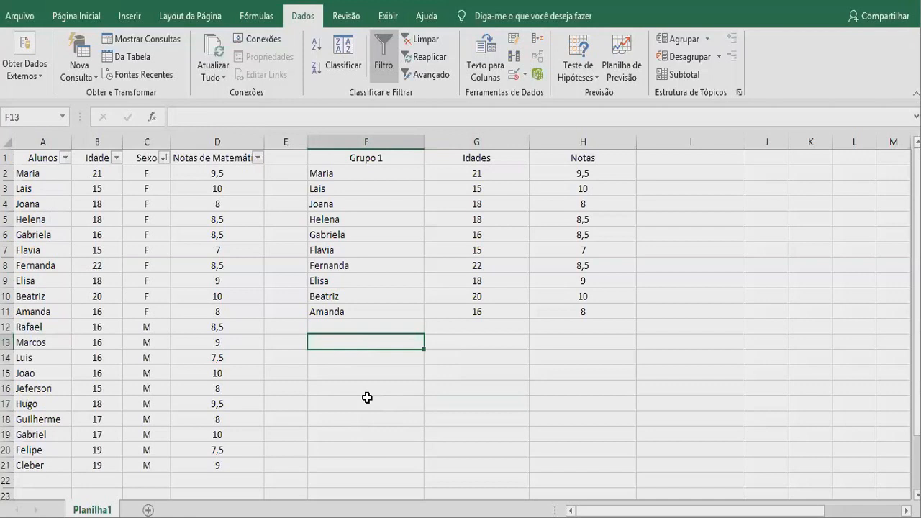
type("Média")
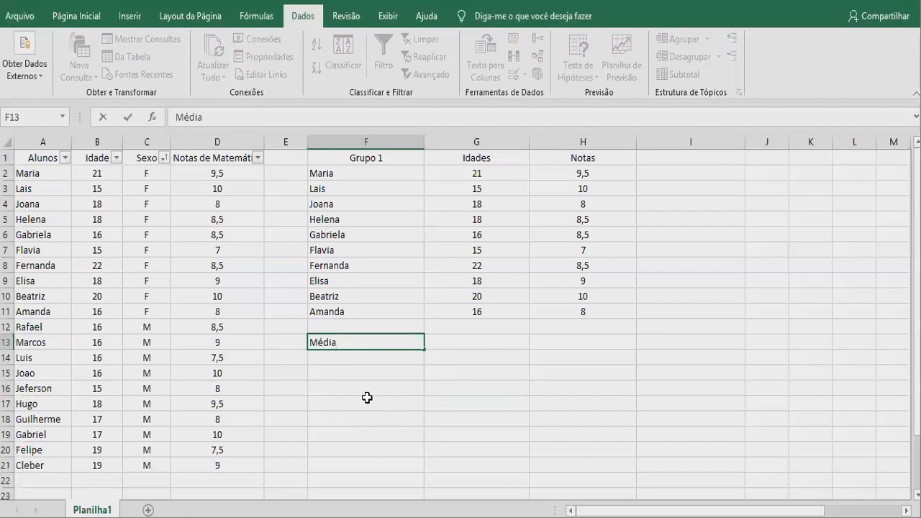
left_click(455, 345)
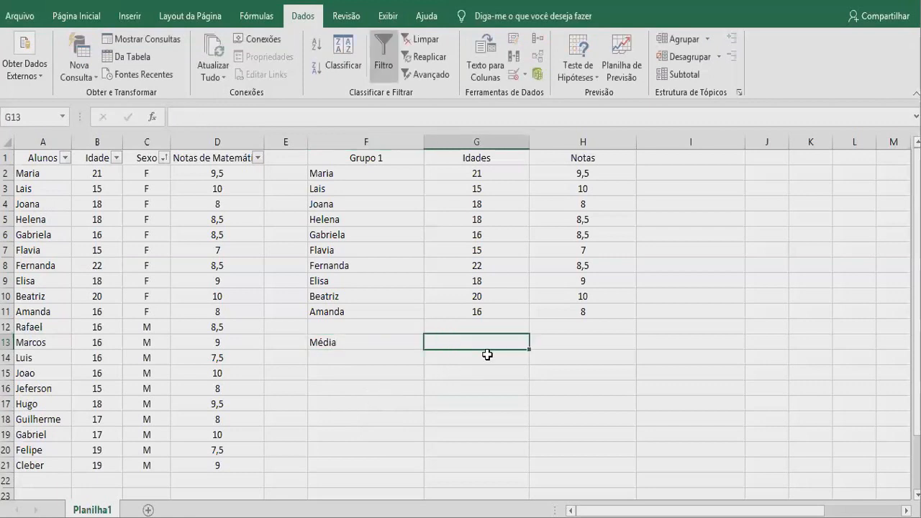
type("=mé")
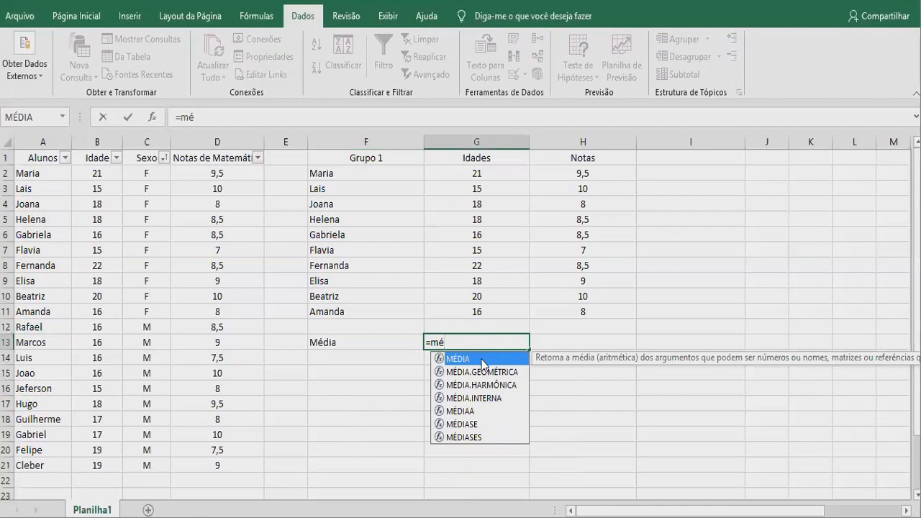
double_click(487, 359)
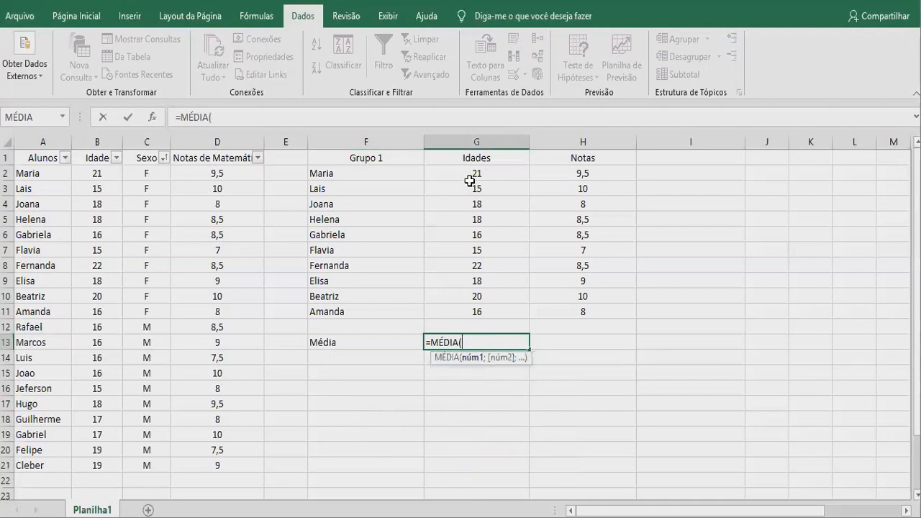
left_click_drag(475, 173, 481, 306)
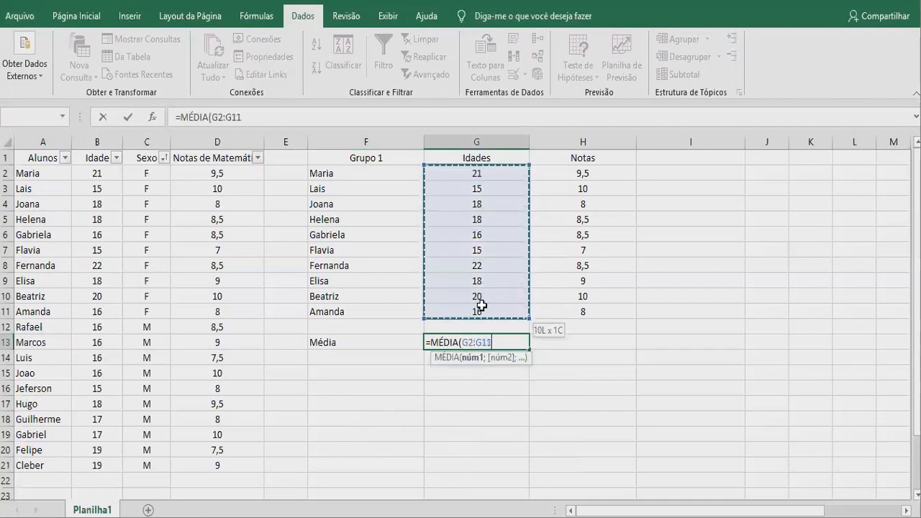
key("Return")
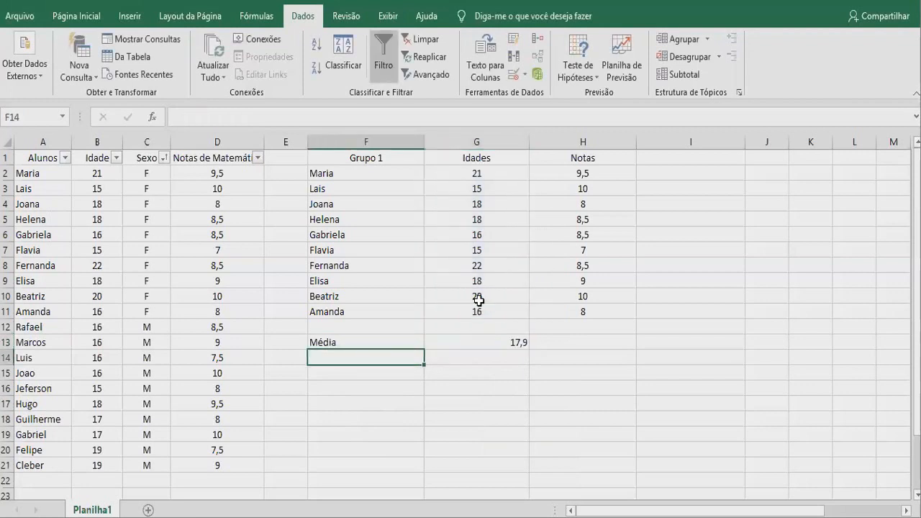
Step: Center the average age in cell G13 horizontally
left_click(562, 343)
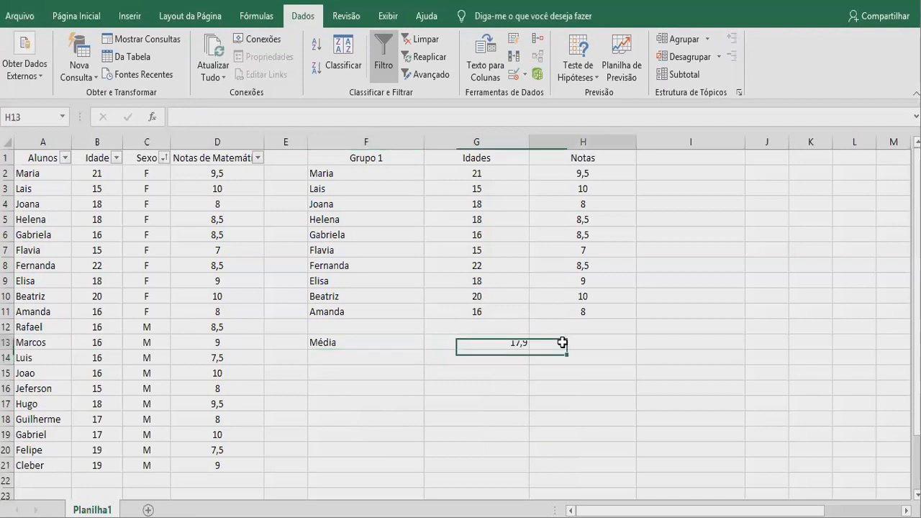
left_click(495, 343)
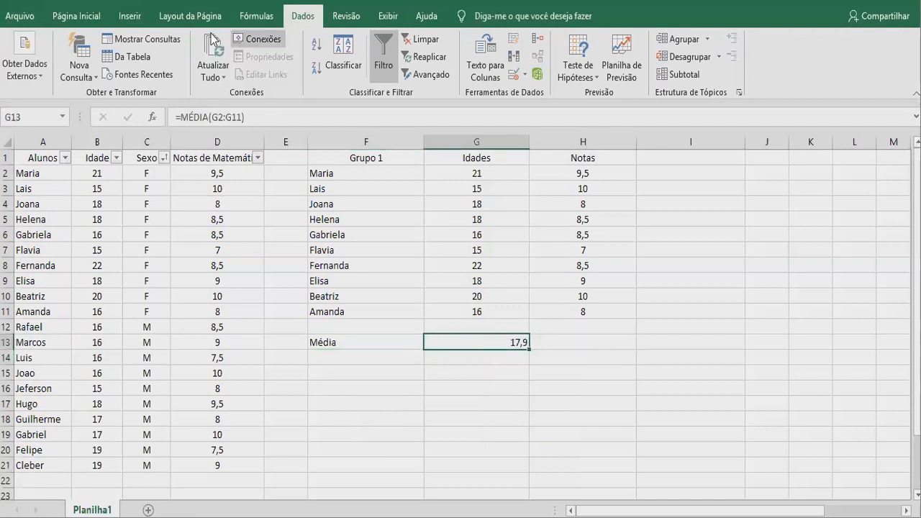
left_click(85, 16)
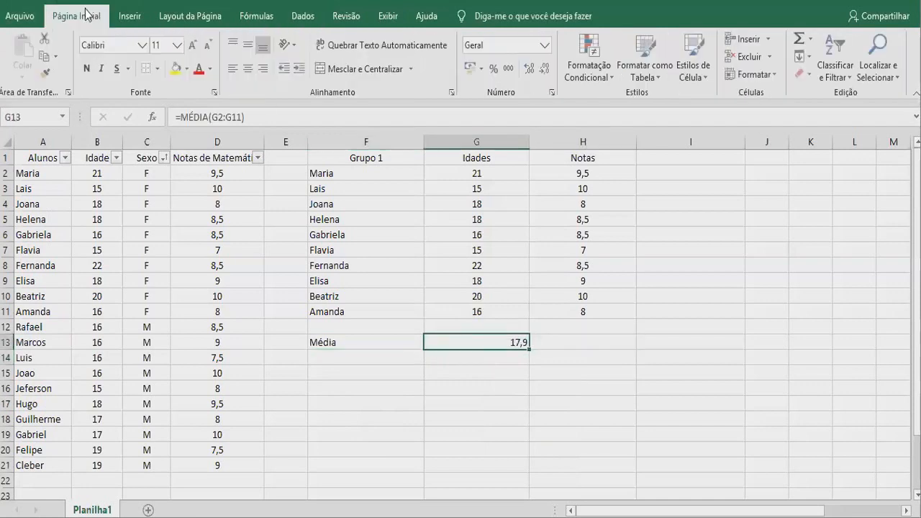
left_click(248, 68)
Step: Calculate the average of the grades in H13 with =MÉDIA(H2:H11) and center the result
left_click(573, 339)
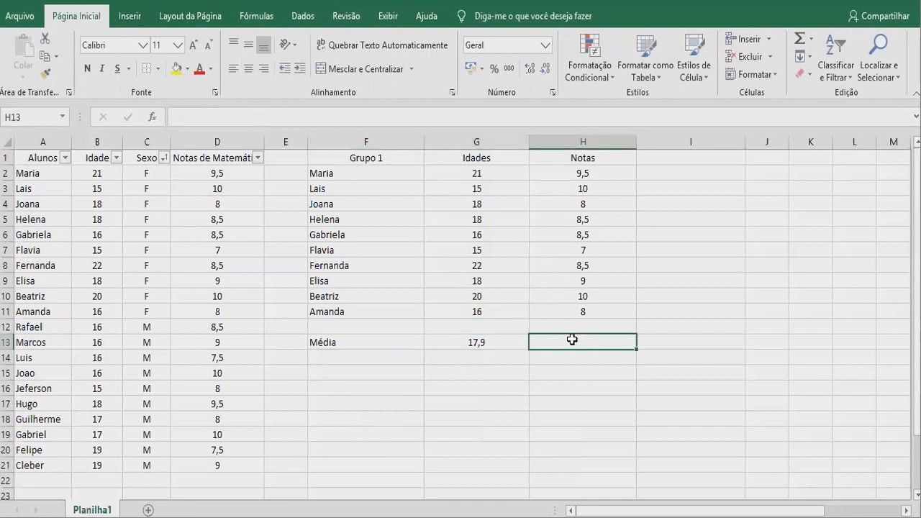
type("=méd")
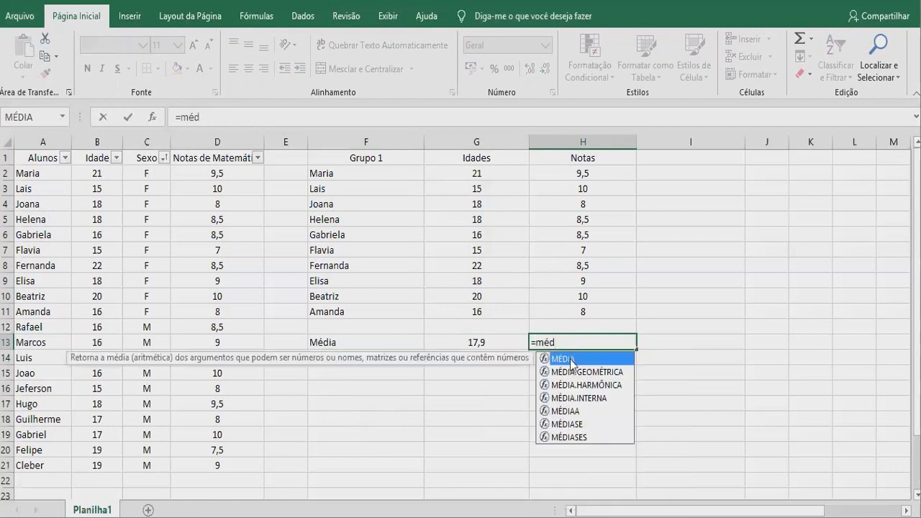
double_click(570, 359)
left_click_drag(590, 174, 596, 306)
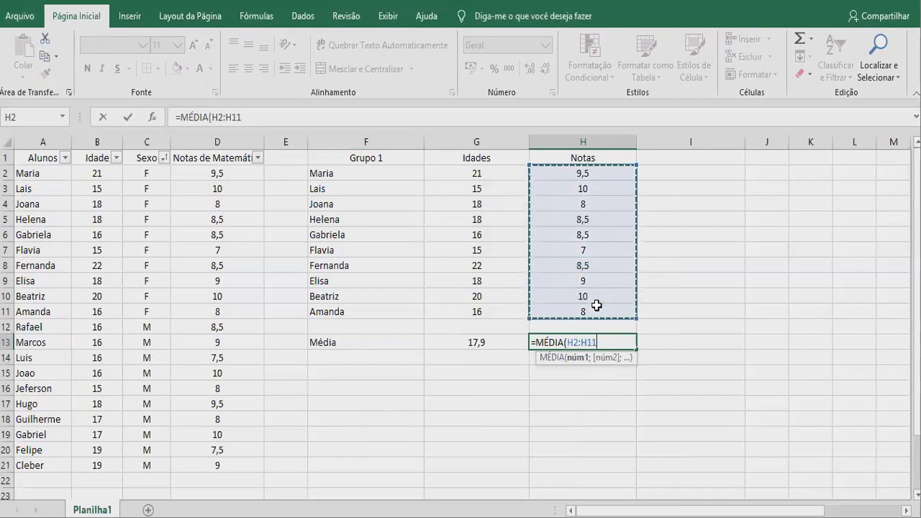
key("Return")
left_click(594, 341)
left_click(247, 68)
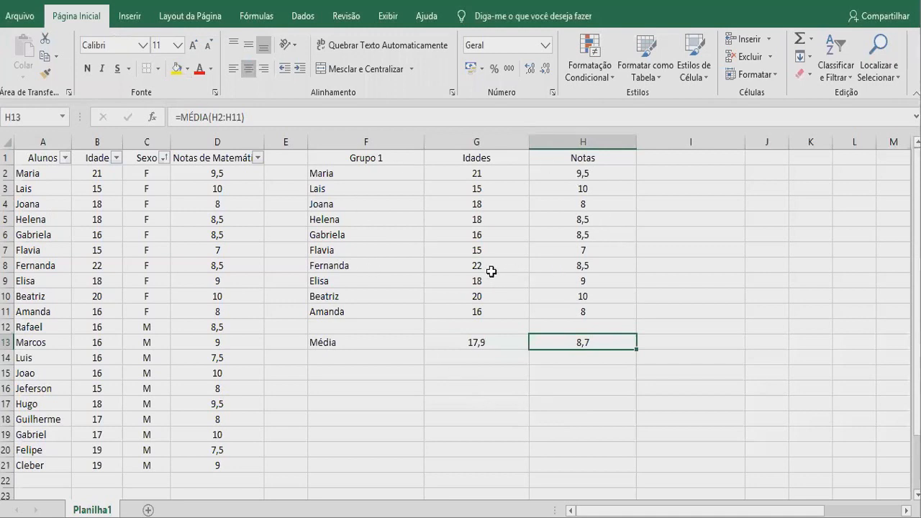
Step: Label cell F14 "Variância" below the Média row
left_click(331, 359)
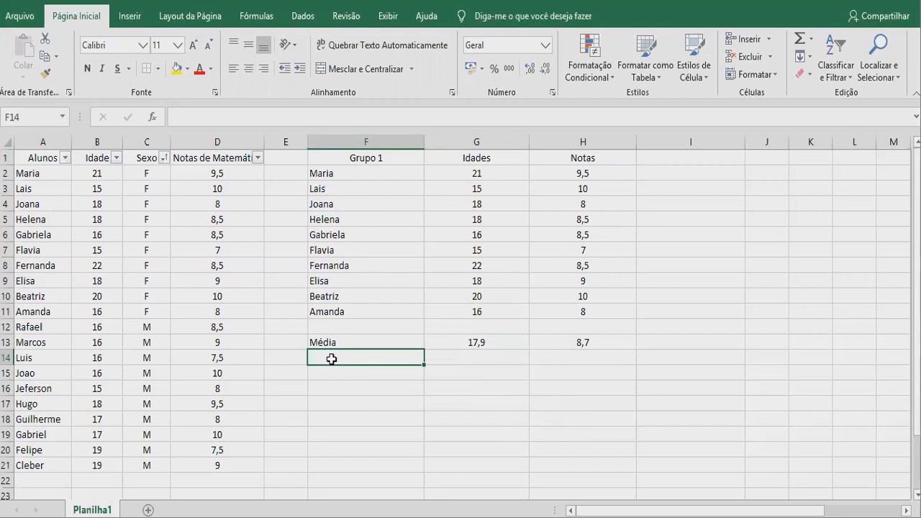
type("Vari")
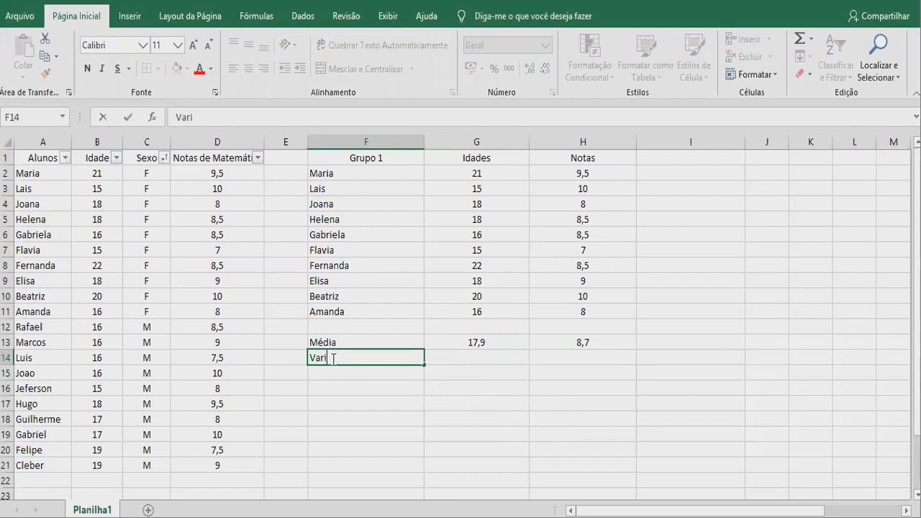
type("ância")
key("Tab")
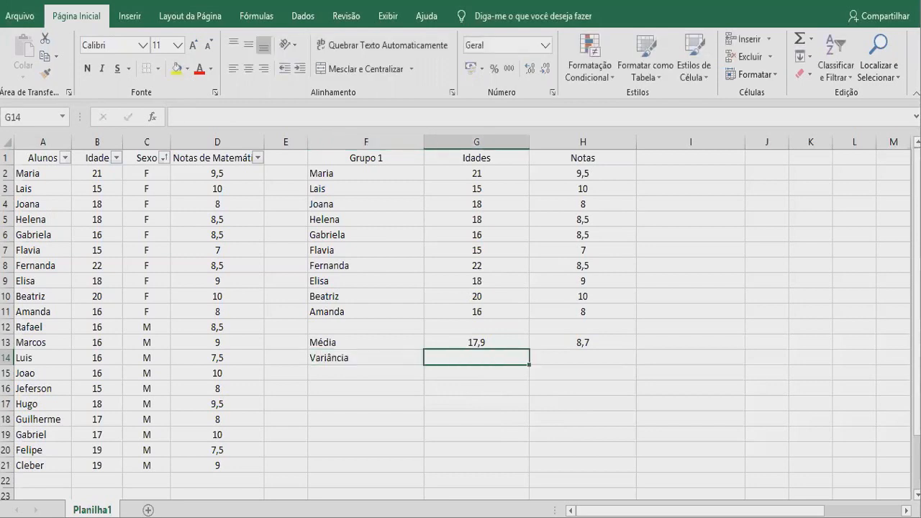
Step: Calculate the sample variance of the ages in G14 with the VAR.A function over G2:G11
type("=")
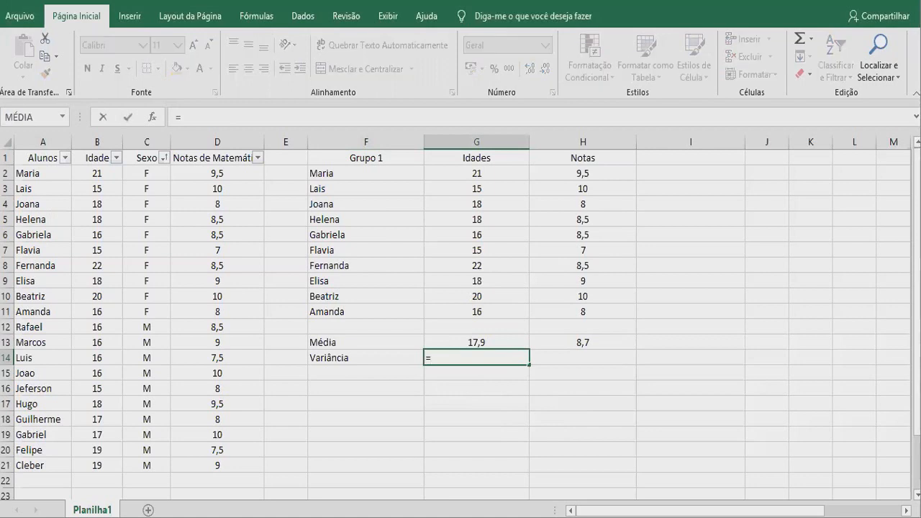
type("var")
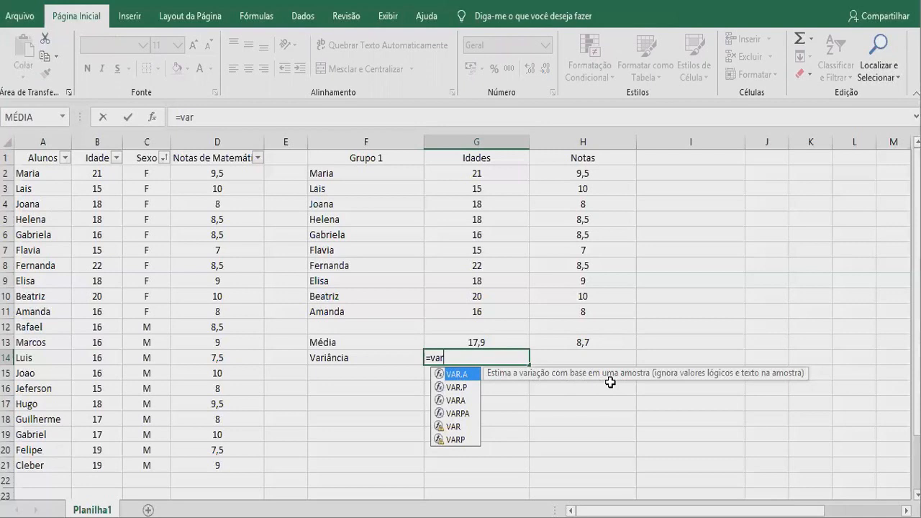
double_click(460, 375)
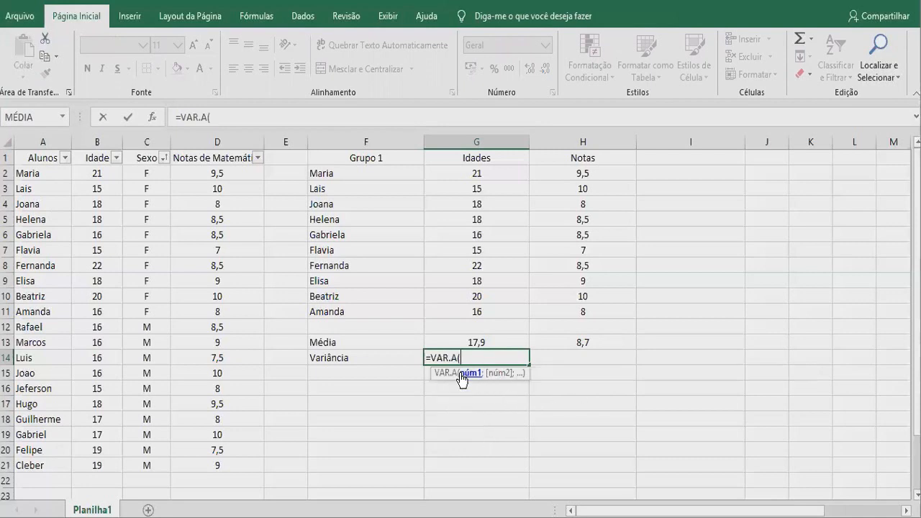
left_click_drag(476, 176, 496, 309)
key("Return")
left_click(496, 363)
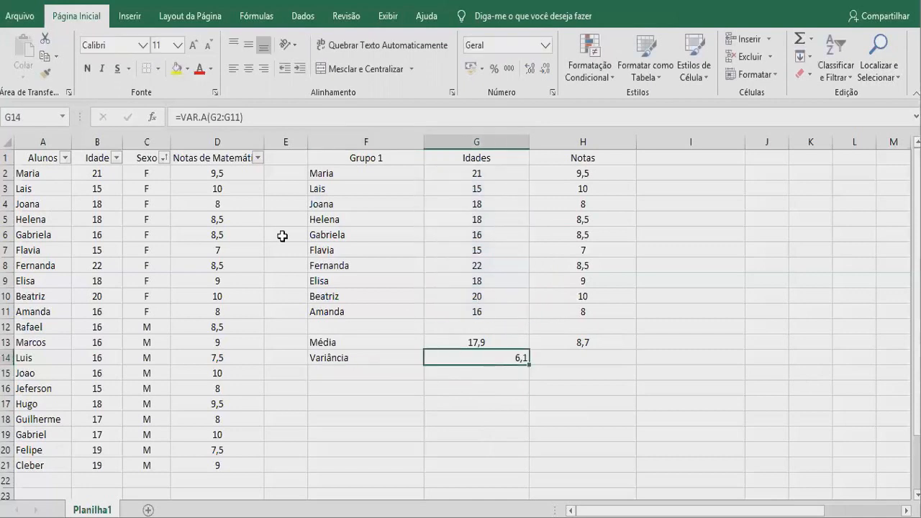
Step: Center the age variance in cell G14 horizontally
left_click(247, 69)
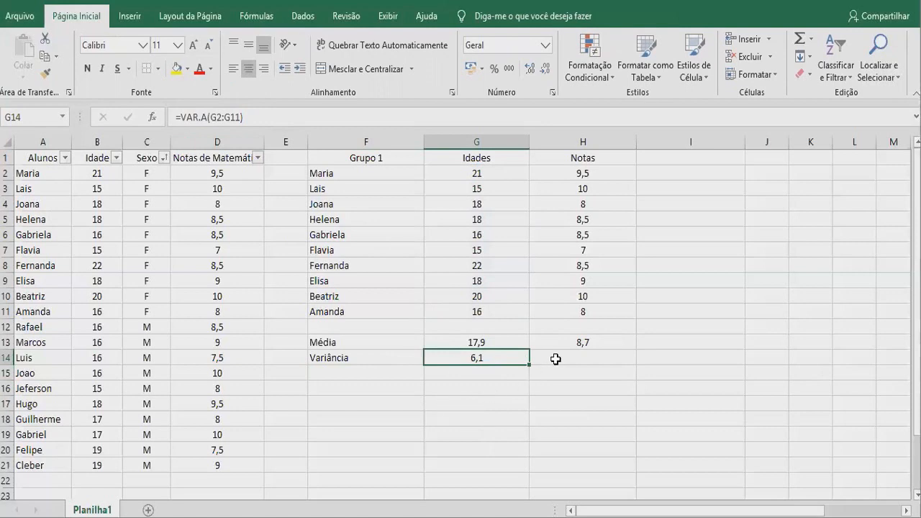
Step: Calculate the sample variance of the grades in H14 with =VAR.A(H2:H11) and center the result
left_click(555, 358)
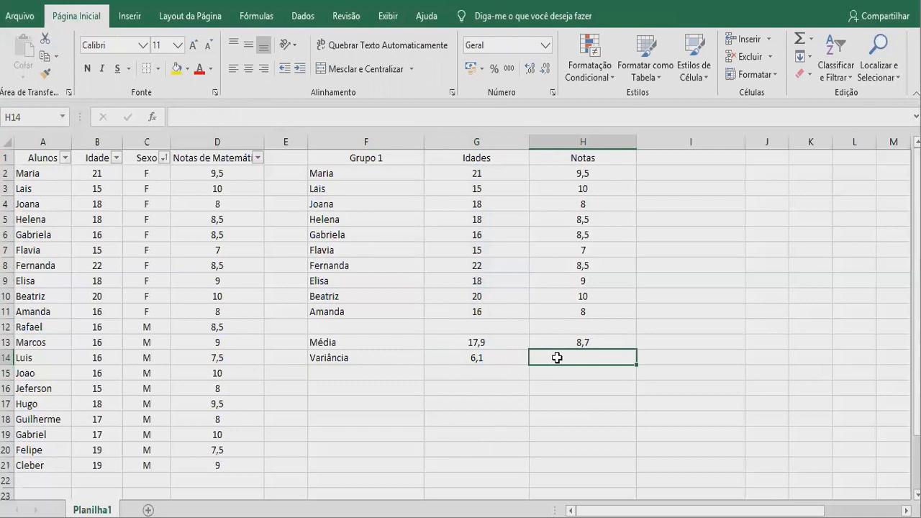
type("=var")
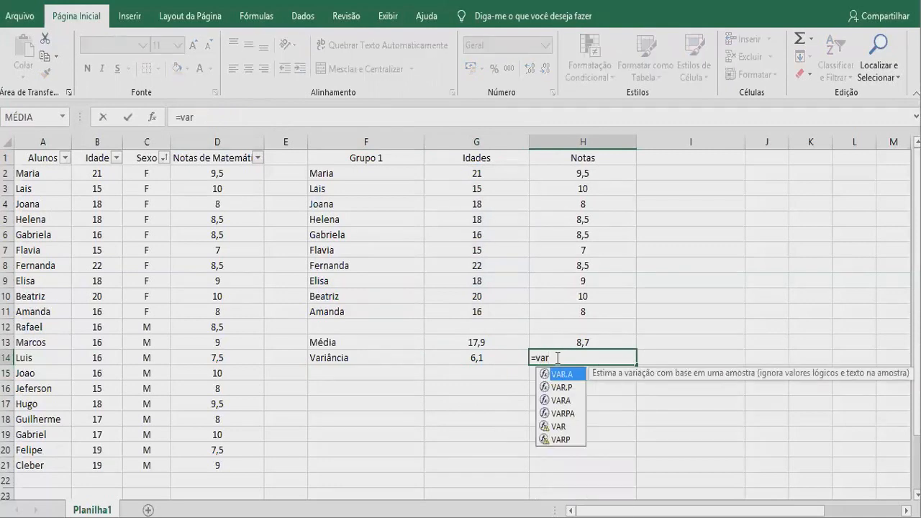
double_click(561, 377)
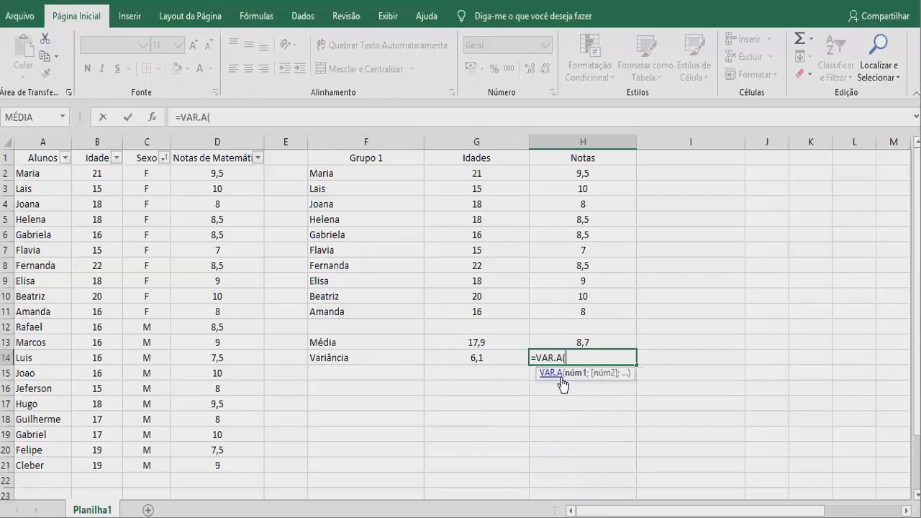
left_click_drag(584, 173, 596, 310)
key("Return")
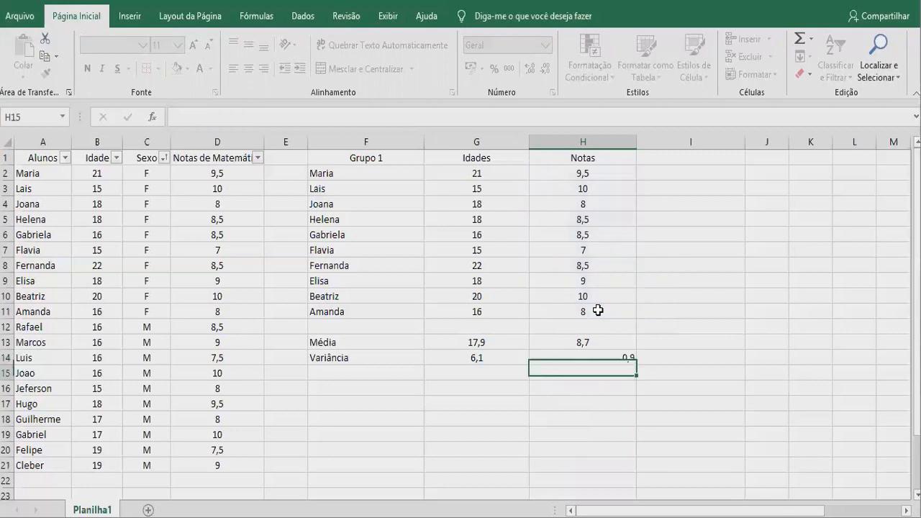
left_click(590, 358)
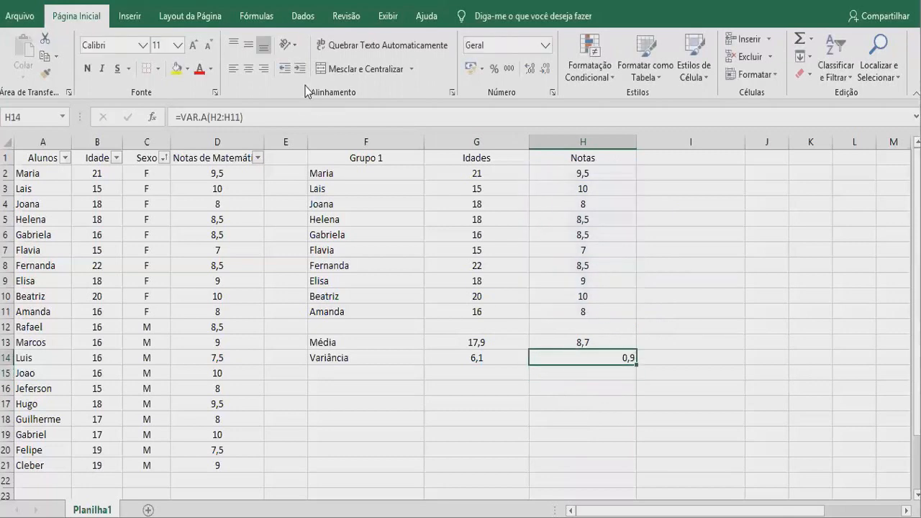
left_click(249, 68)
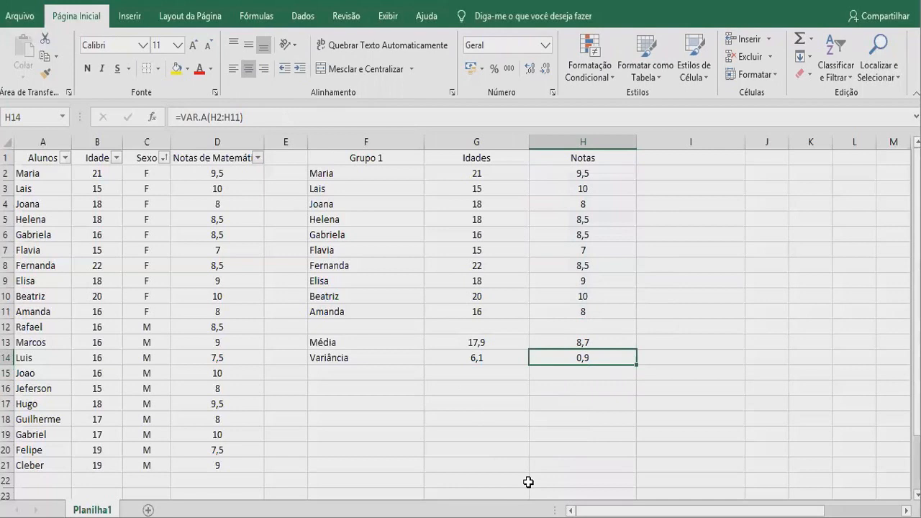
Step: Label cell F15 "Desvio Padrão" below the Variância row
left_click(324, 377)
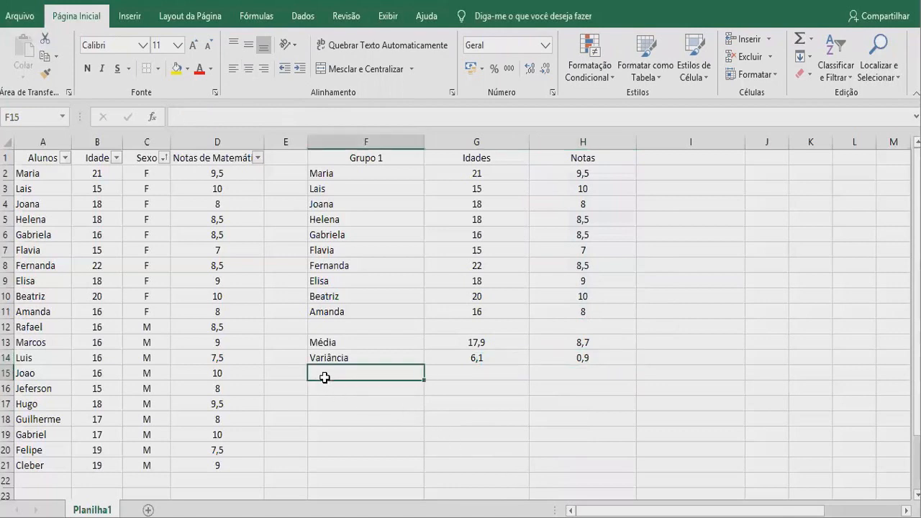
type("Desvio Padrão")
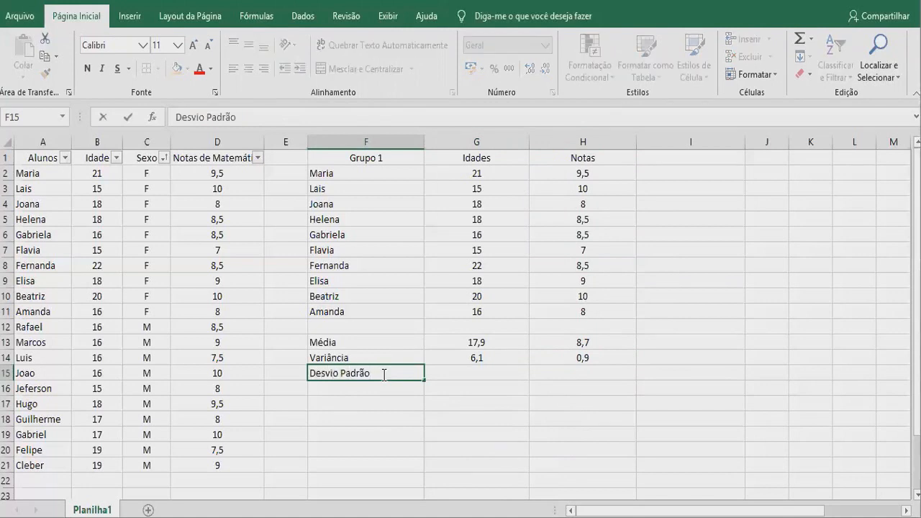
key("Tab")
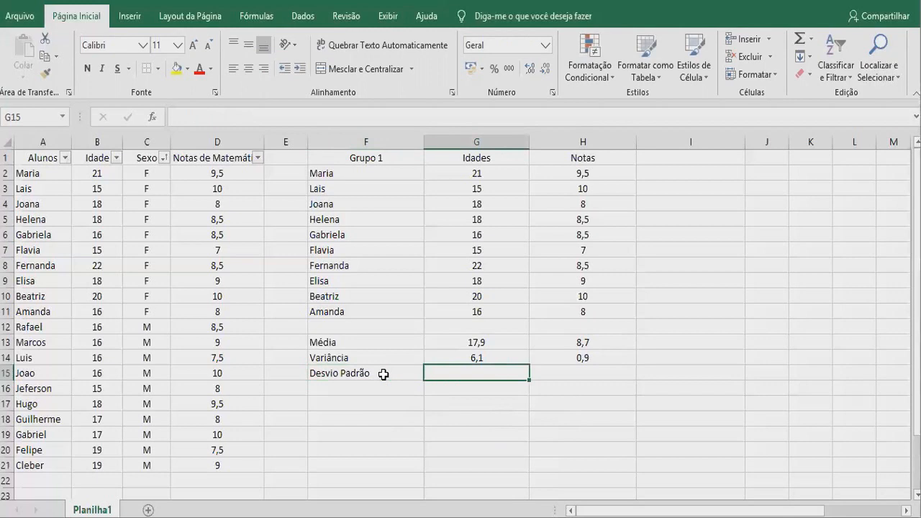
Step: Calculate the sample standard deviation of the ages in G15 with the DESVPAD.A function over G2:G11
type("=desv")
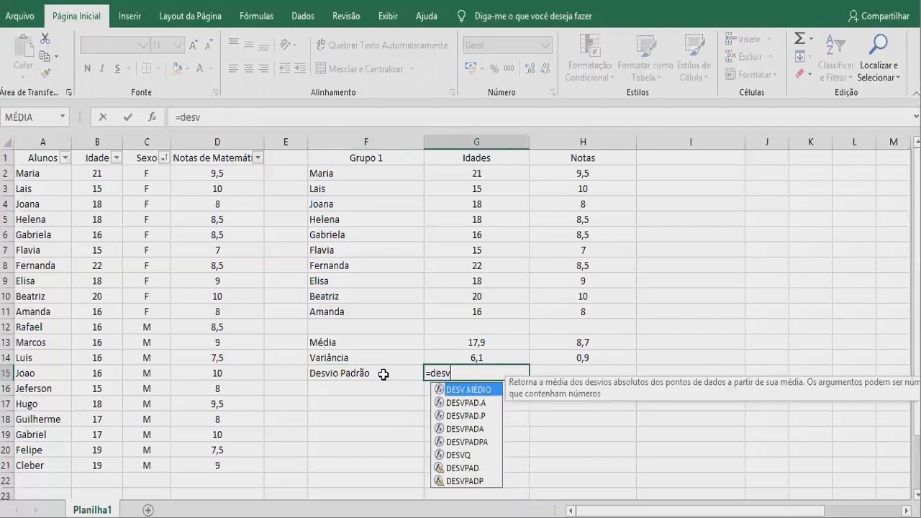
left_click(476, 404)
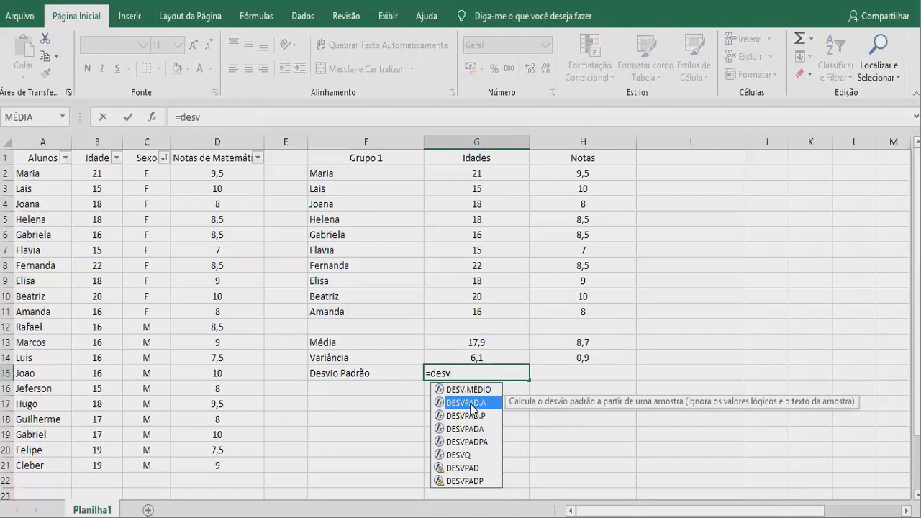
double_click(470, 403)
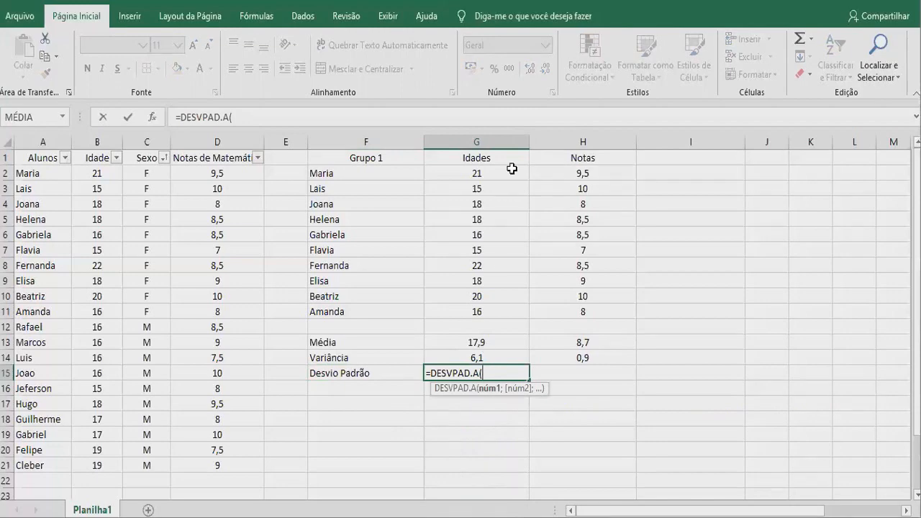
left_click_drag(489, 173, 501, 311)
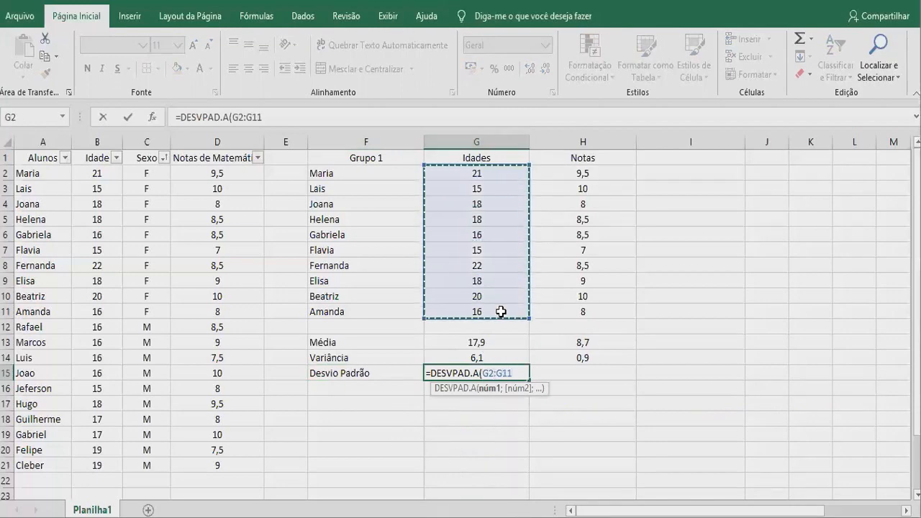
key("Return")
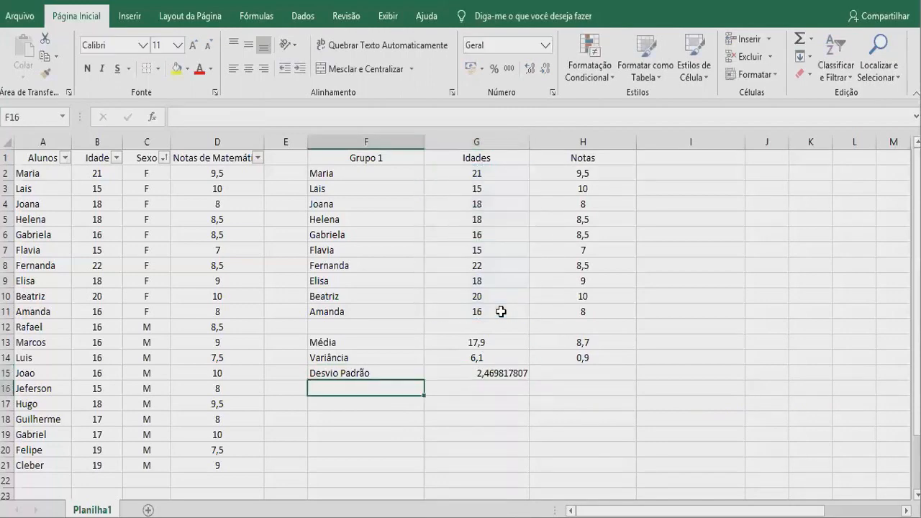
Step: Reduce the age standard deviation in G15 to two decimal places and center it horizontally
left_click(500, 373)
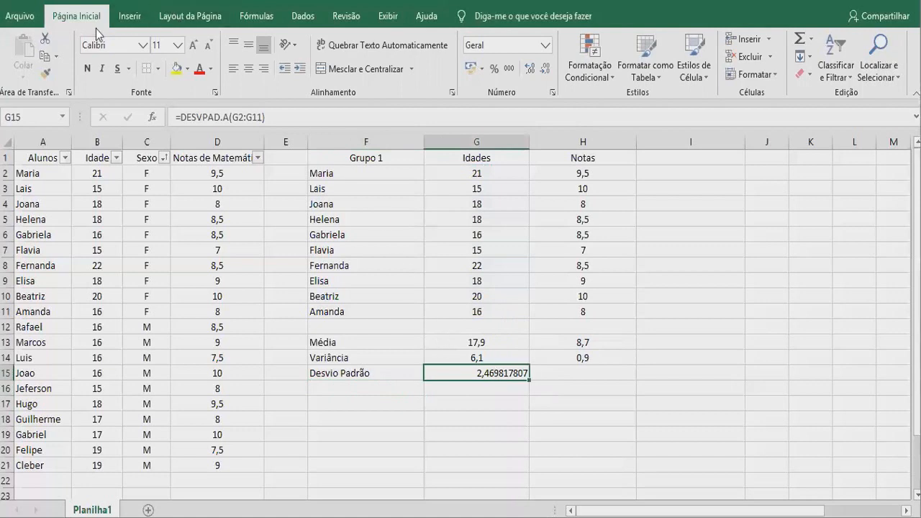
left_click(545, 70)
left_click(545, 69)
left_click(544, 70)
left_click(545, 70)
left_click(544, 70)
left_click(544, 70)
left_click(545, 70)
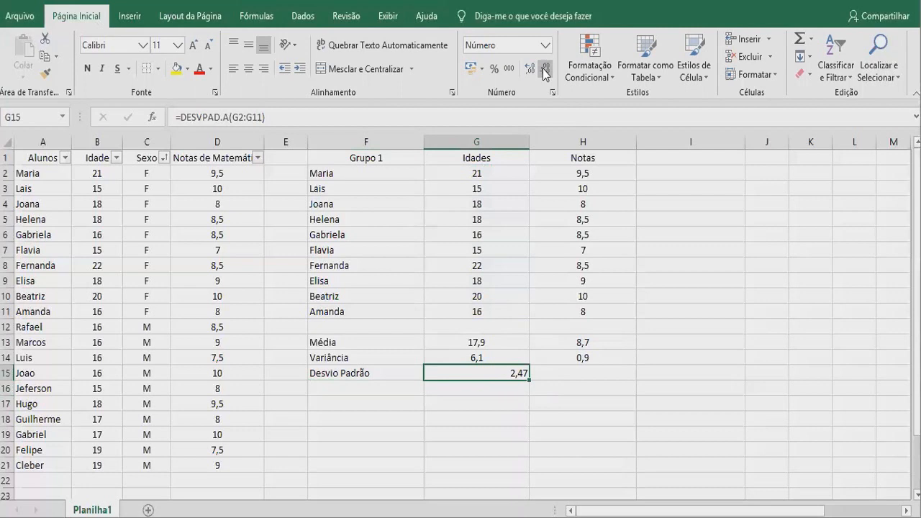
left_click(248, 69)
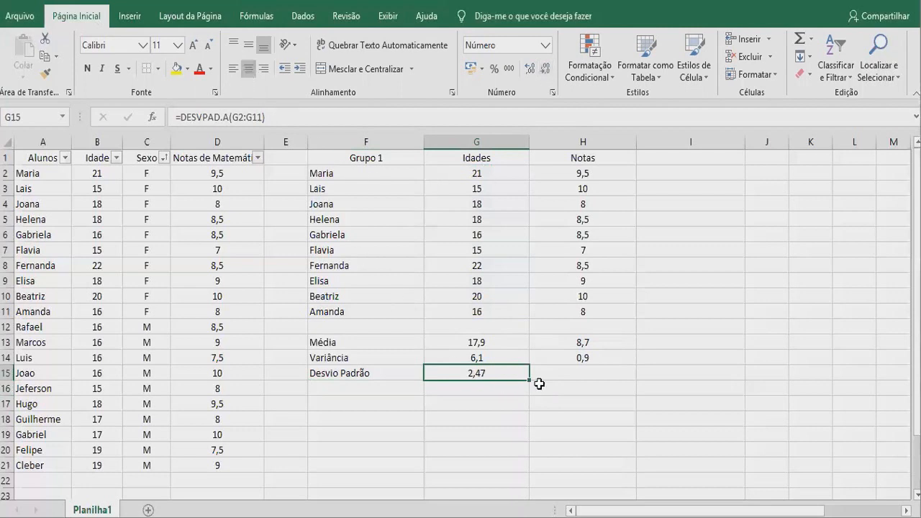
Step: Calculate the sample standard deviation of the grades in H15 with the DESVPAD.A function over H2:H11
left_click(564, 377)
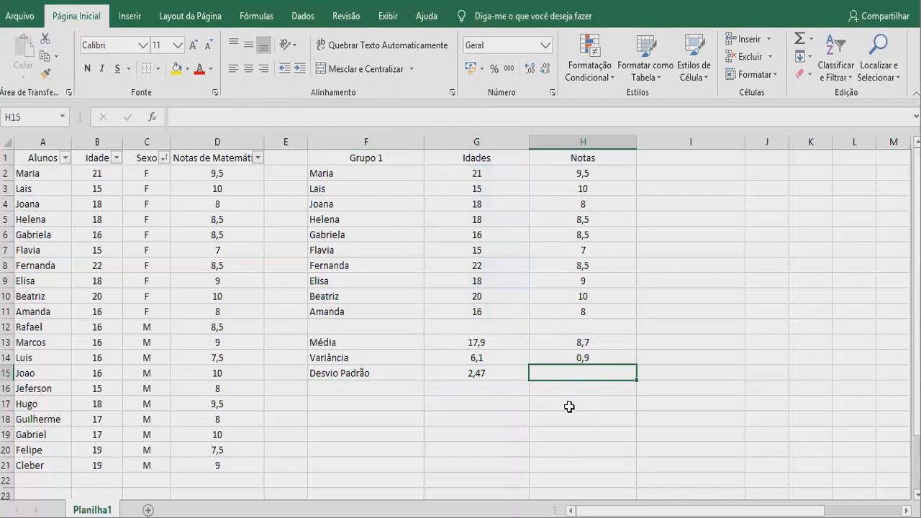
type("=desv")
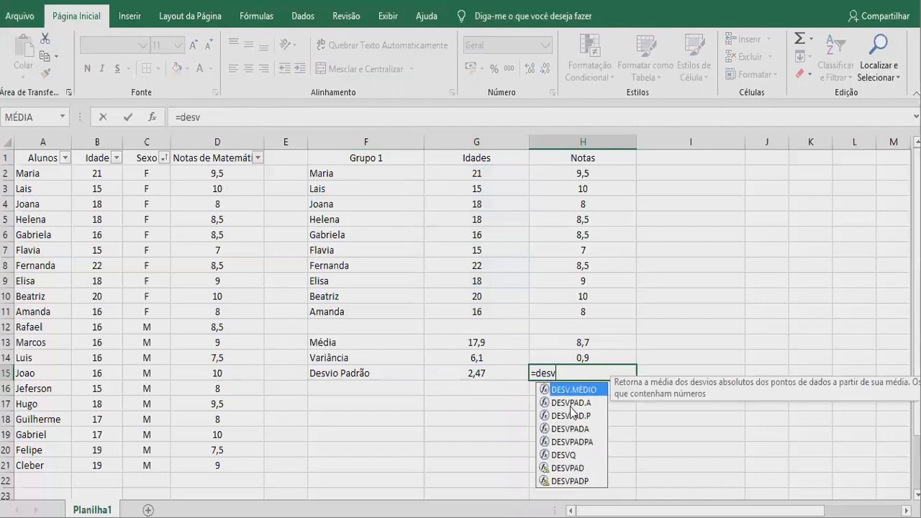
double_click(572, 403)
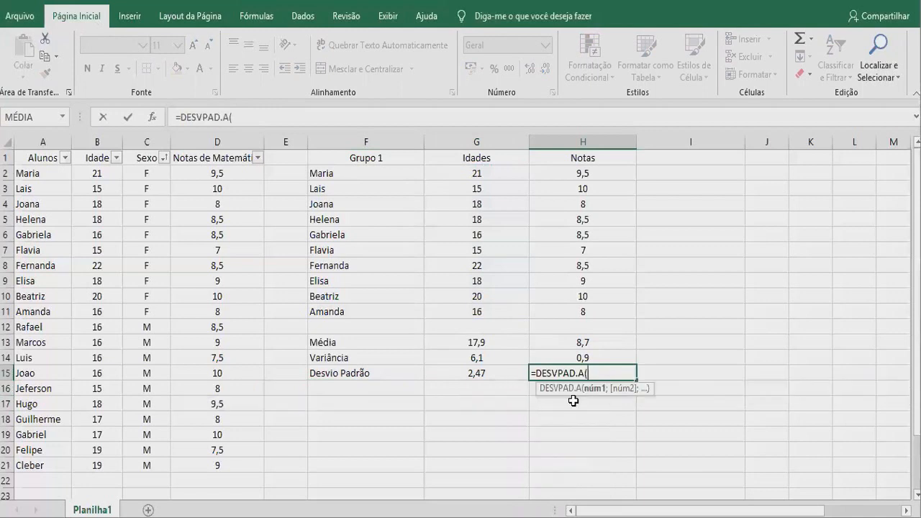
left_click_drag(599, 173, 607, 306)
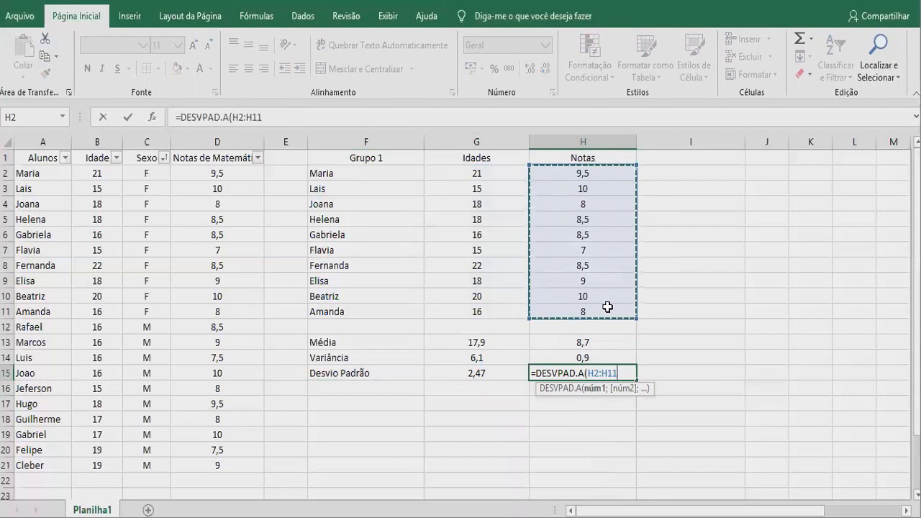
key("Return")
Step: Reduce the grades' standard deviation in H15 to two decimal places and center it horizontally
left_click(616, 374)
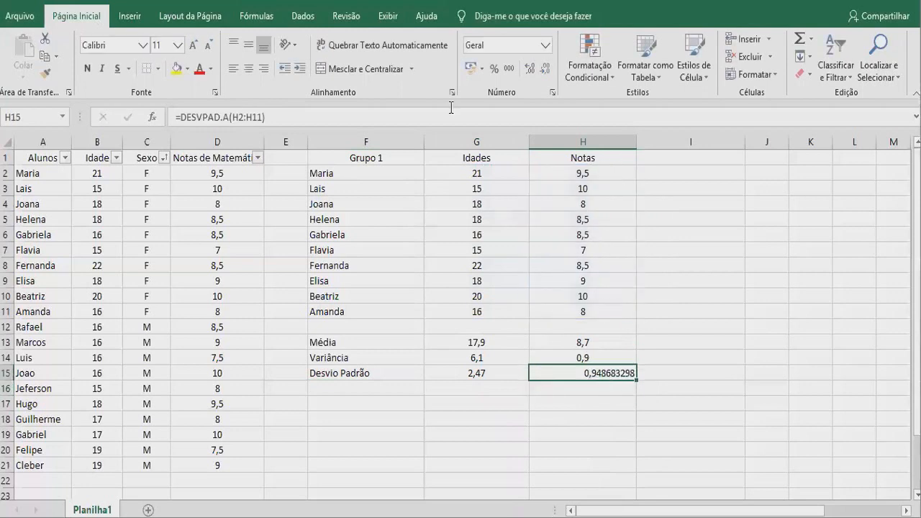
left_click(542, 73)
left_click(542, 73)
left_click(542, 72)
left_click(542, 73)
left_click(542, 73)
left_click(542, 72)
left_click(543, 73)
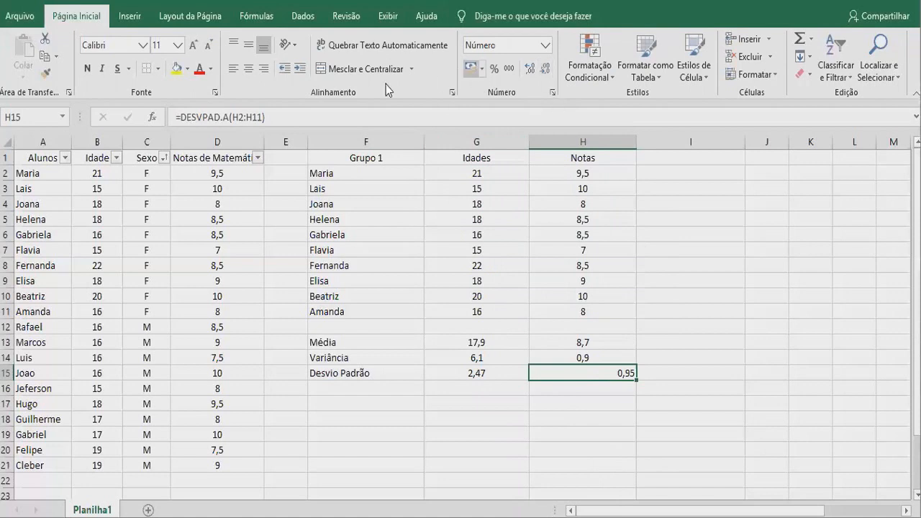
left_click(252, 73)
left_click(541, 420)
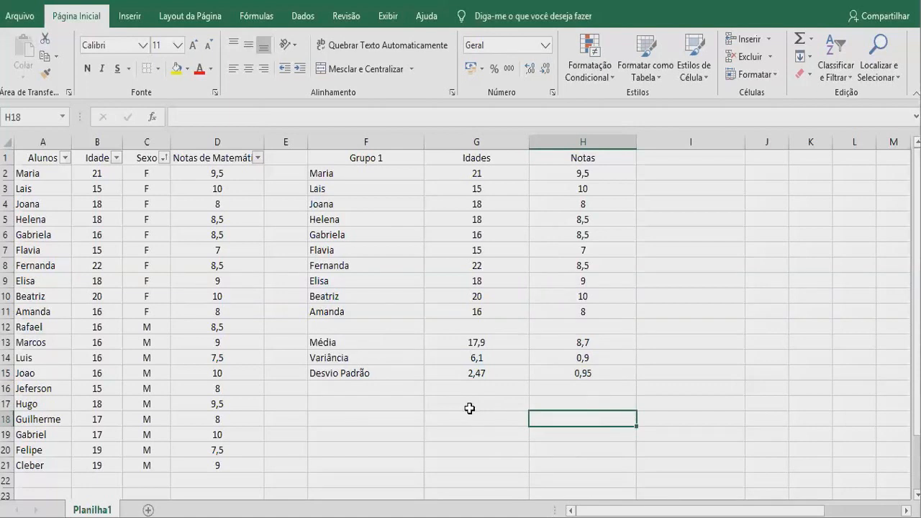
Step: Enter the second group's headers "Grupo 2", "idade" and "Notas" in cells F18 to H18
left_click(714, 161)
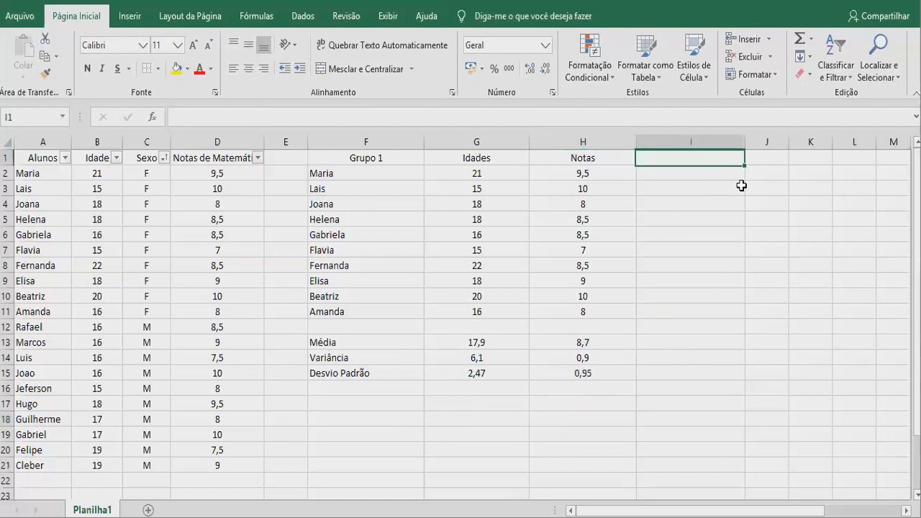
scroll(749, 208, "down", 3)
left_click(383, 290)
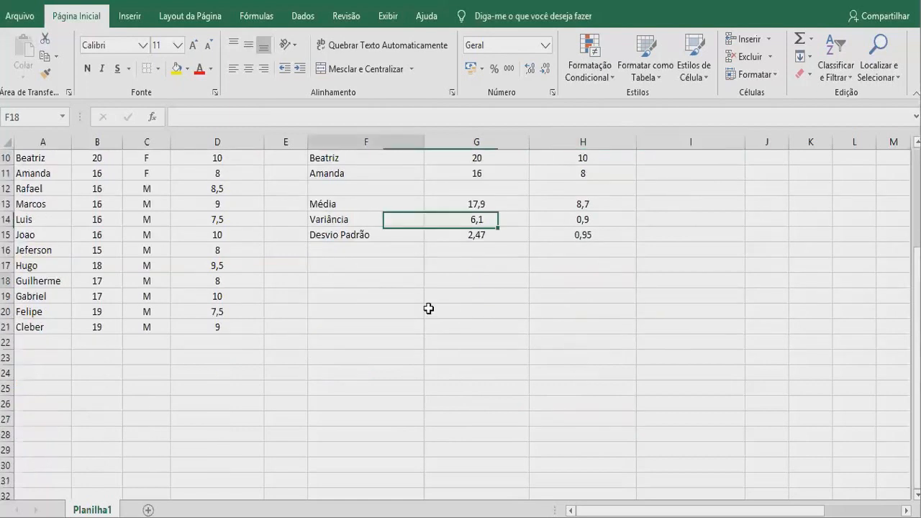
type("Grupo 2")
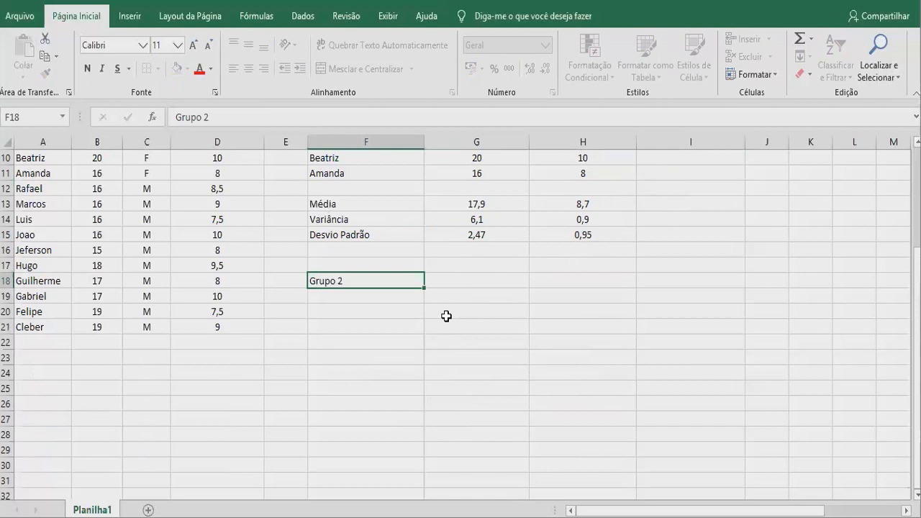
key("Tab")
type("idade")
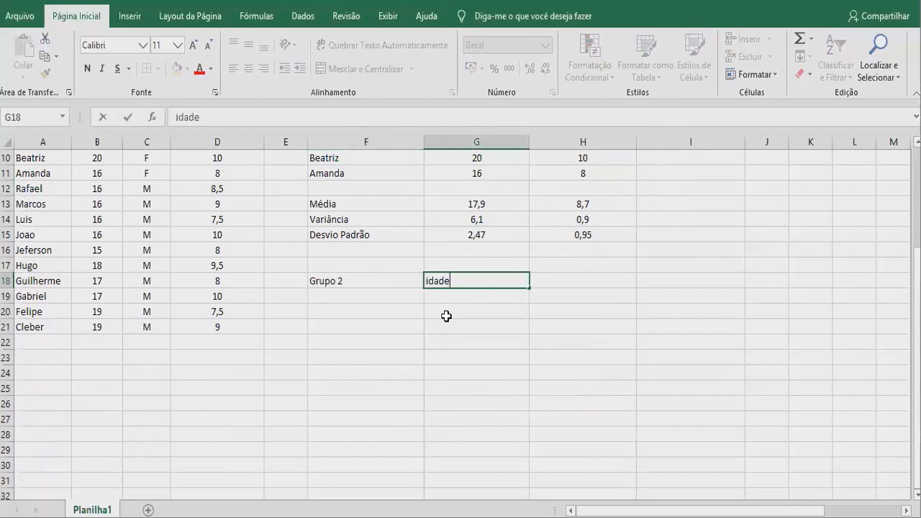
key("Tab")
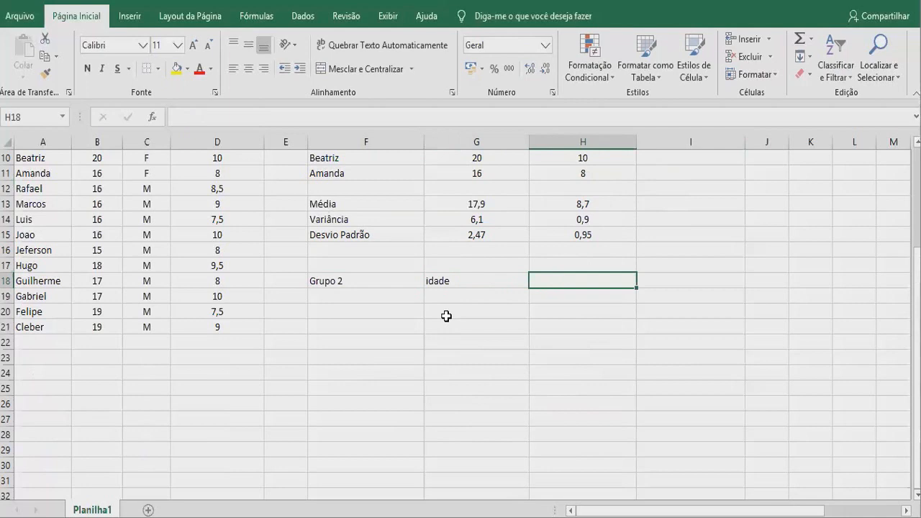
type("Notas")
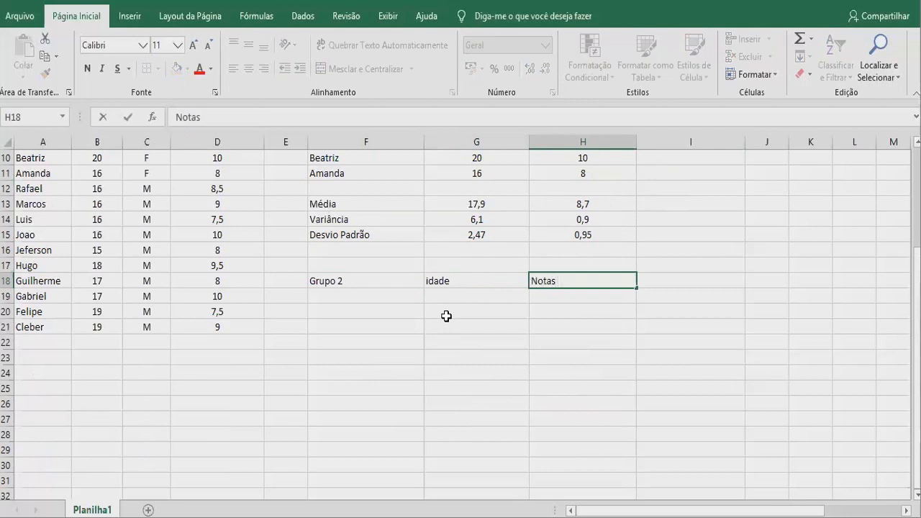
left_click(446, 317)
Step: Capitalize the age header in G18 so it reads "Idade"
double_click(427, 280)
key("Delete")
type("I")
key("Return")
Step: Center the Grupo 2 header row F18:H18 horizontally
left_click_drag(368, 289, 465, 295)
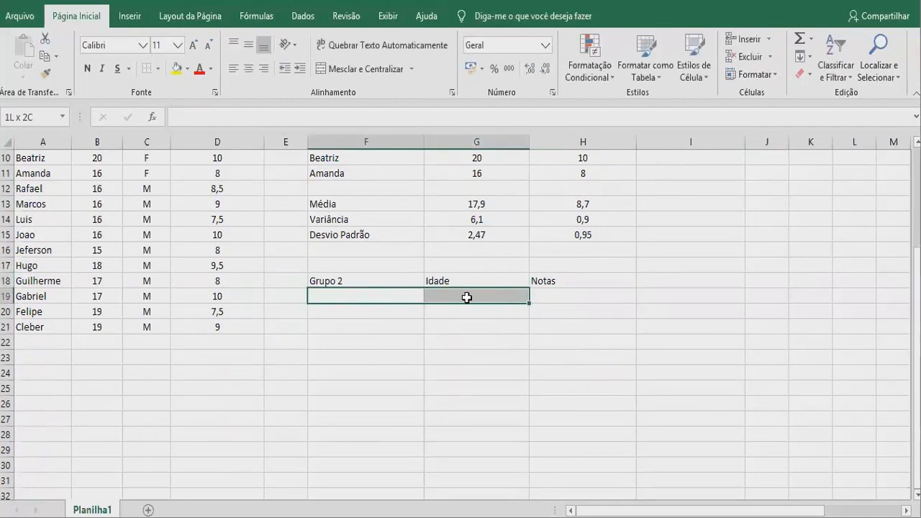
left_click_drag(380, 282, 544, 281)
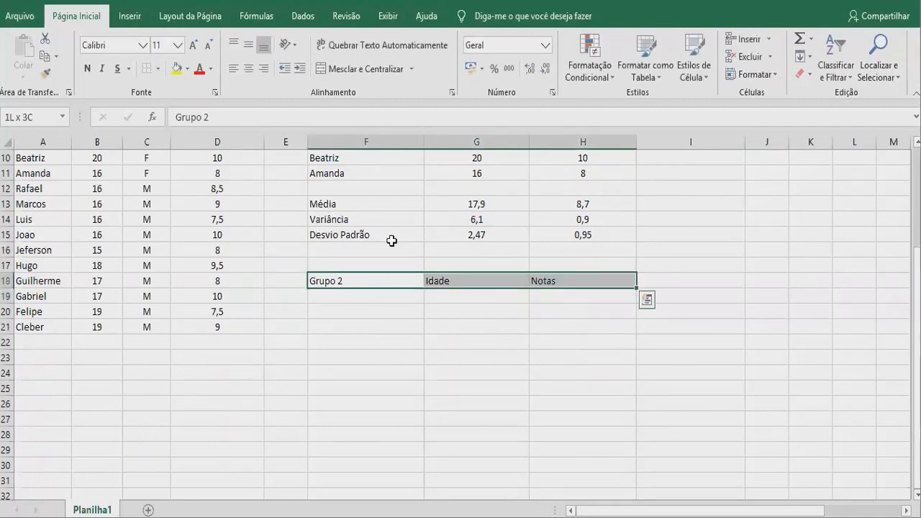
left_click(248, 68)
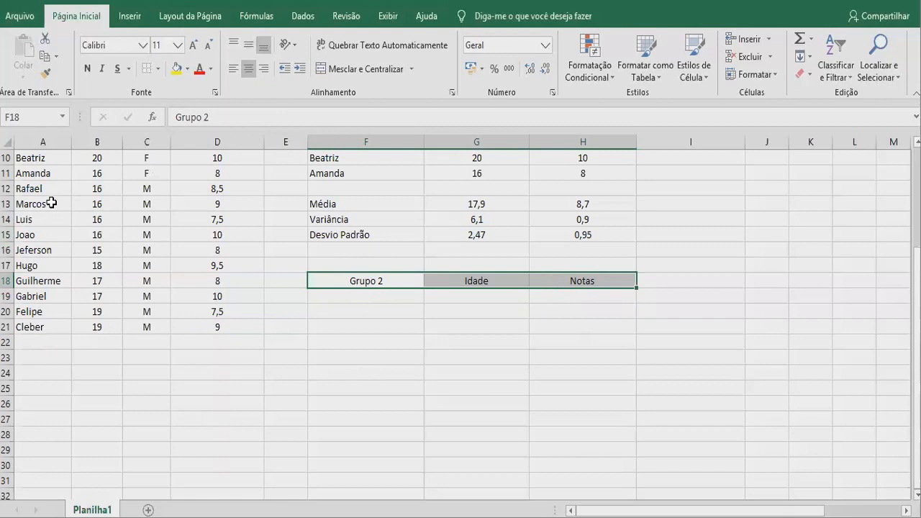
Step: Copy the male students' names from A13:A21 into the Grupo 2 column starting at F19
left_click_drag(34, 203, 33, 323)
right_click(38, 322)
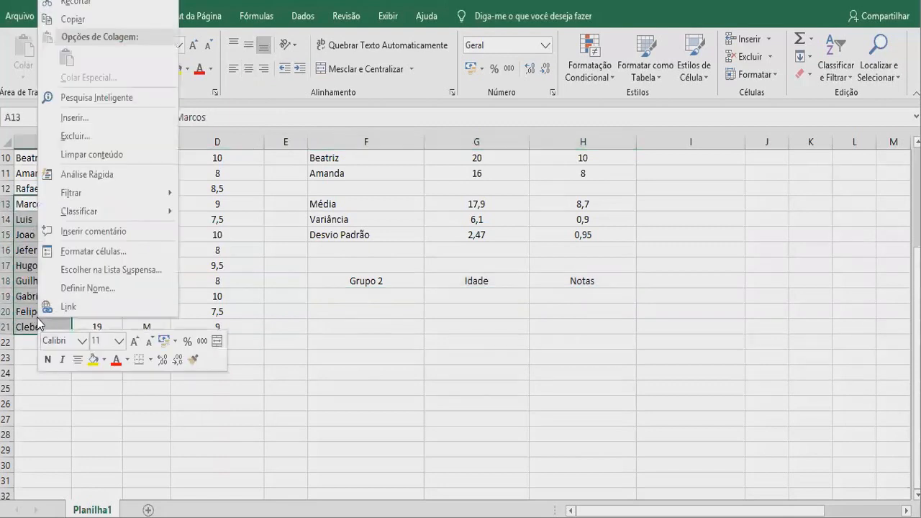
left_click(84, 18)
left_click_drag(353, 297, 358, 480)
right_click(353, 430)
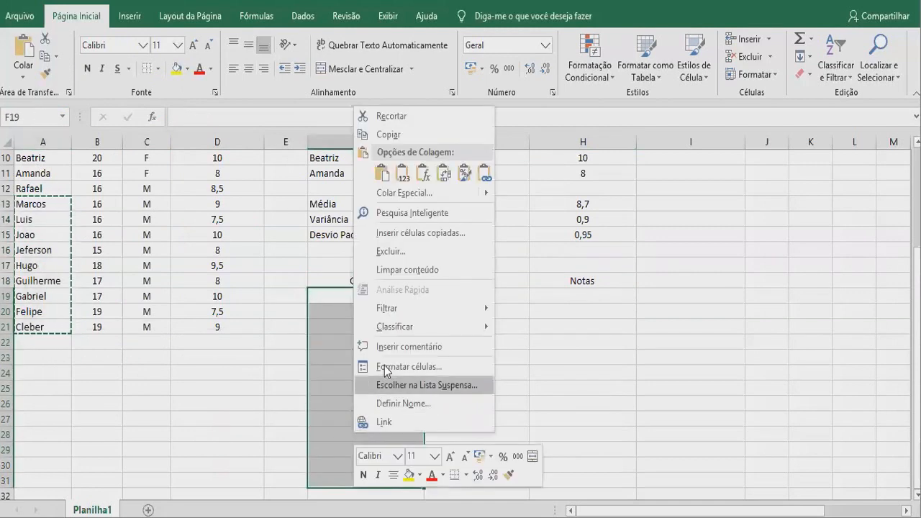
left_click(381, 172)
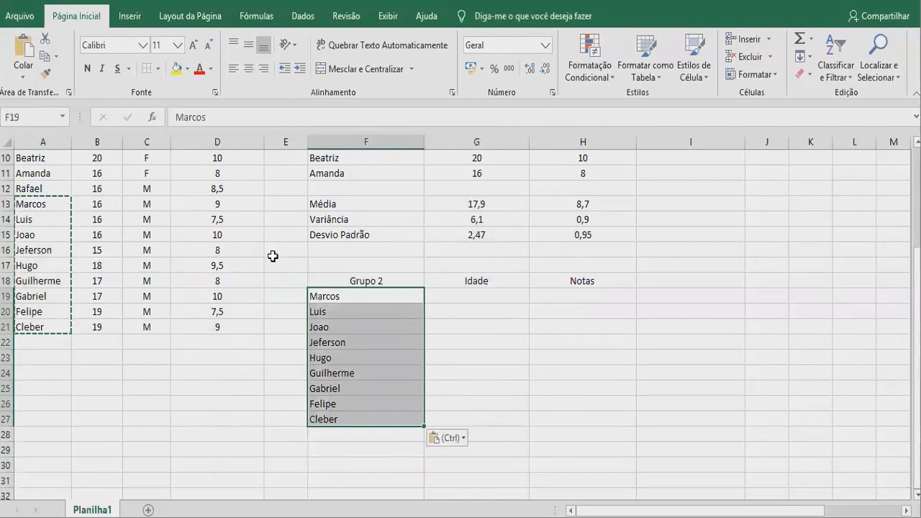
Step: Copy the male students' ages from B13:B21 into the Grupo 2 Idade column, cells G19:G27
left_click_drag(115, 203, 119, 329)
right_click(108, 316)
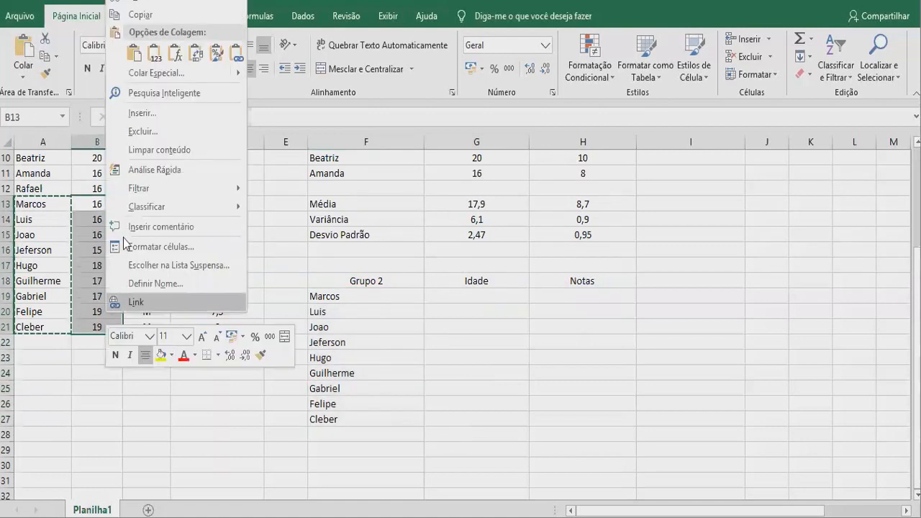
left_click_drag(455, 296, 470, 417)
right_click(471, 417)
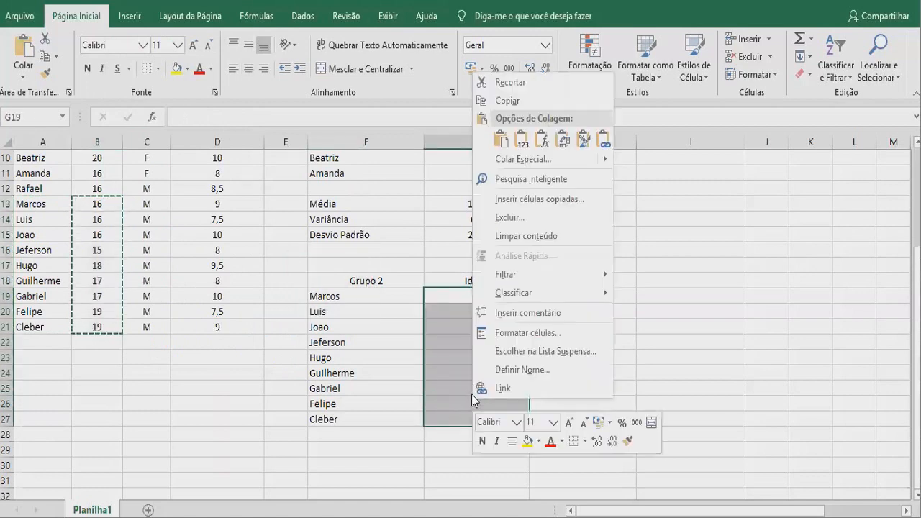
left_click(503, 136)
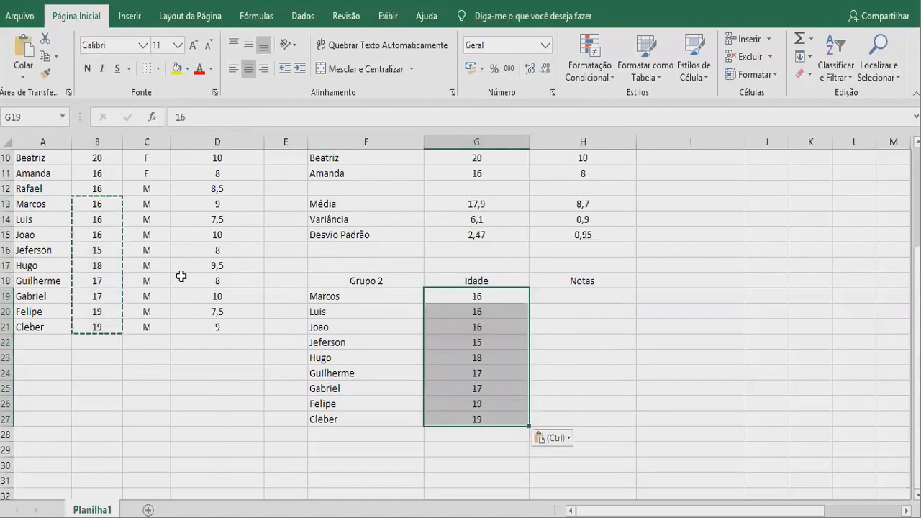
Step: Copy the male students' grades from D13:D21 into the Grupo 2 Notas column, cells H19:H27, and clear the copy marker
left_click_drag(216, 205, 237, 323)
right_click(237, 323)
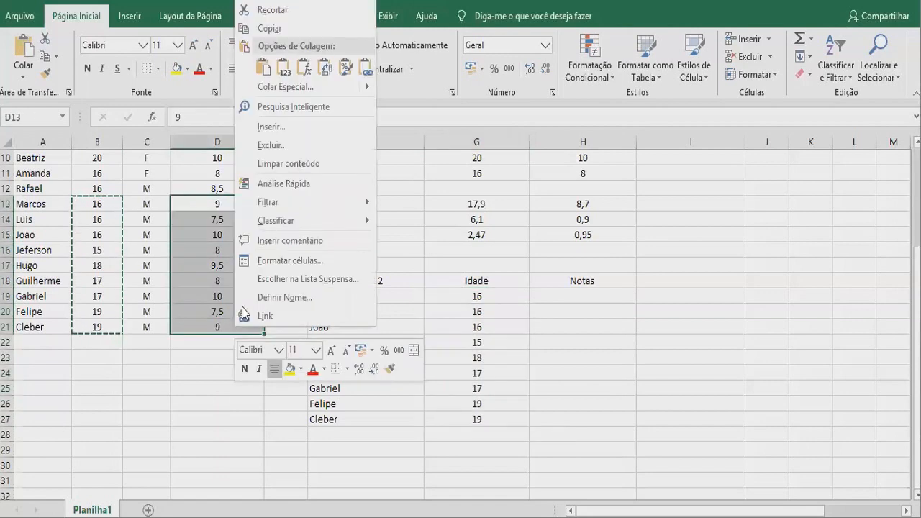
left_click(266, 28)
left_click_drag(580, 296, 585, 411)
right_click(584, 400)
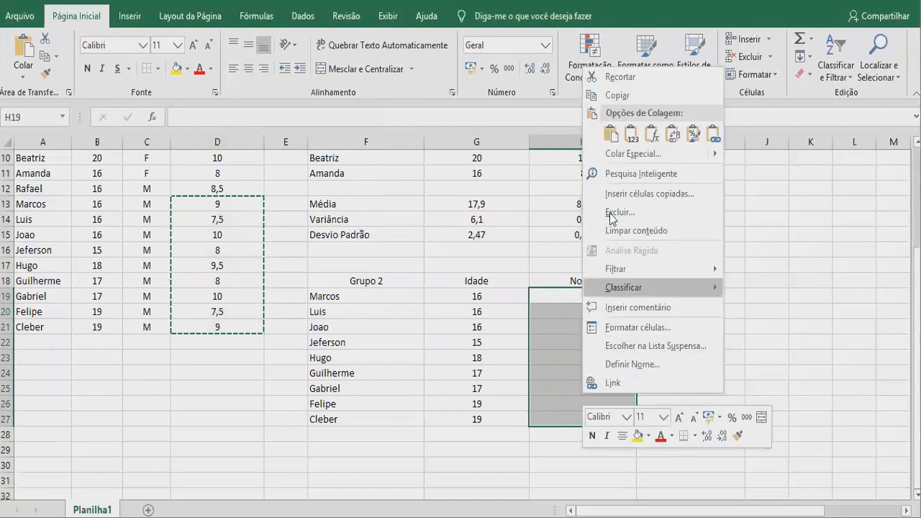
left_click(611, 133)
left_click(678, 360)
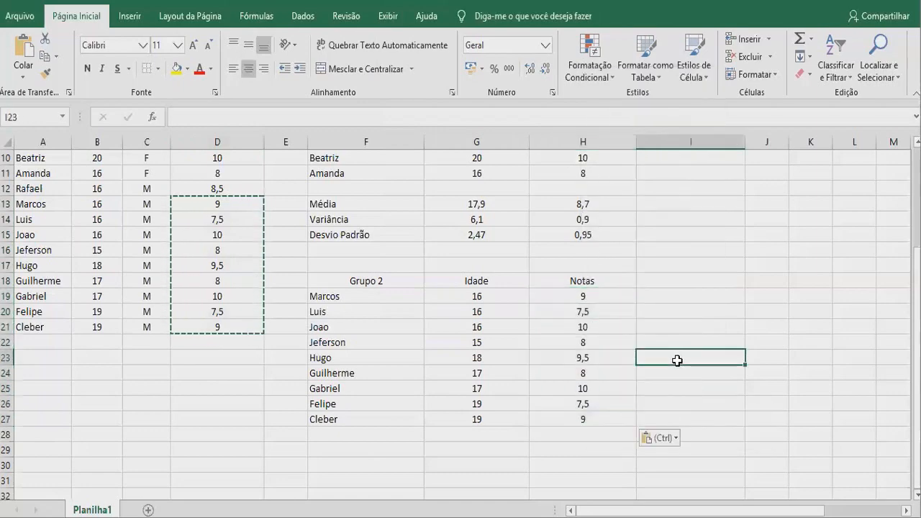
key("Escape")
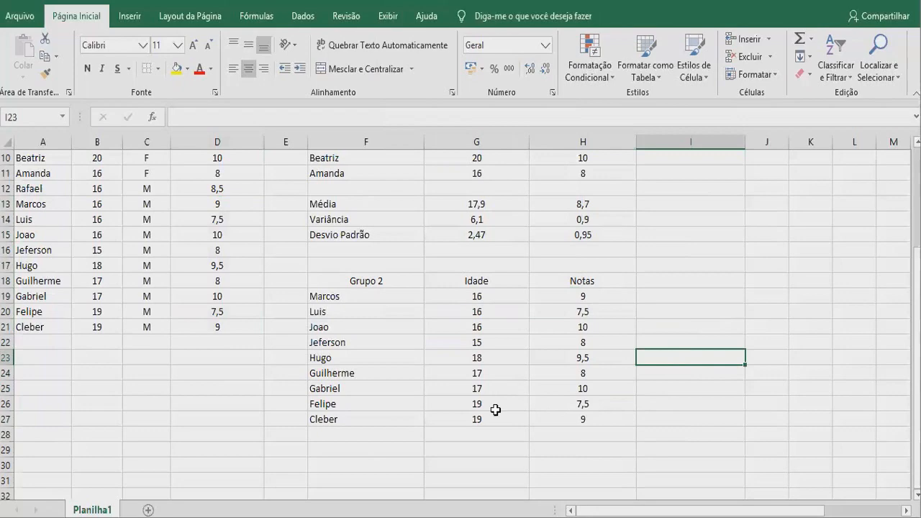
Step: Apply all borders to the first group's statistics table in F13:H15
left_click_drag(320, 203, 541, 235)
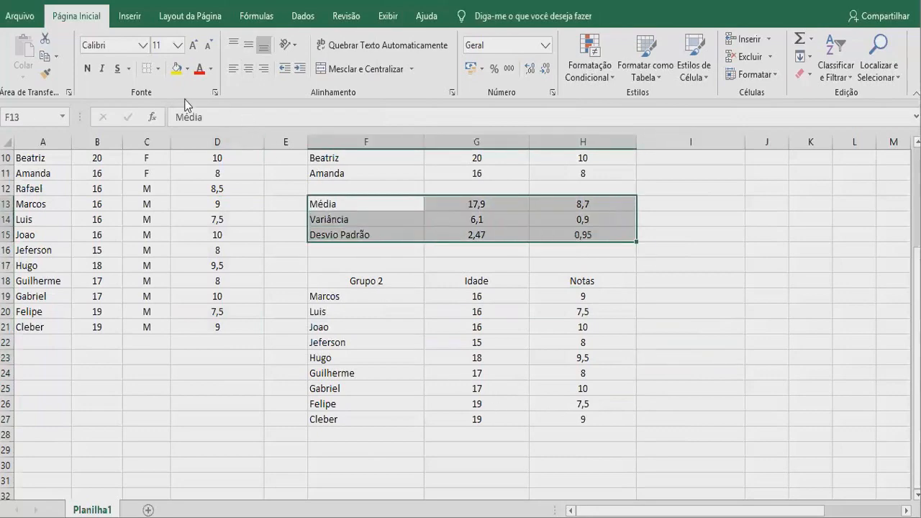
left_click(158, 68)
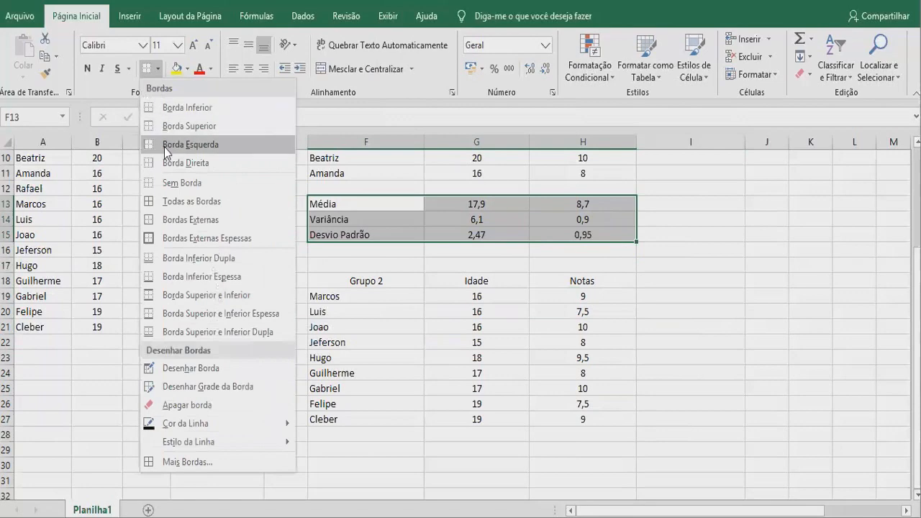
left_click(157, 203)
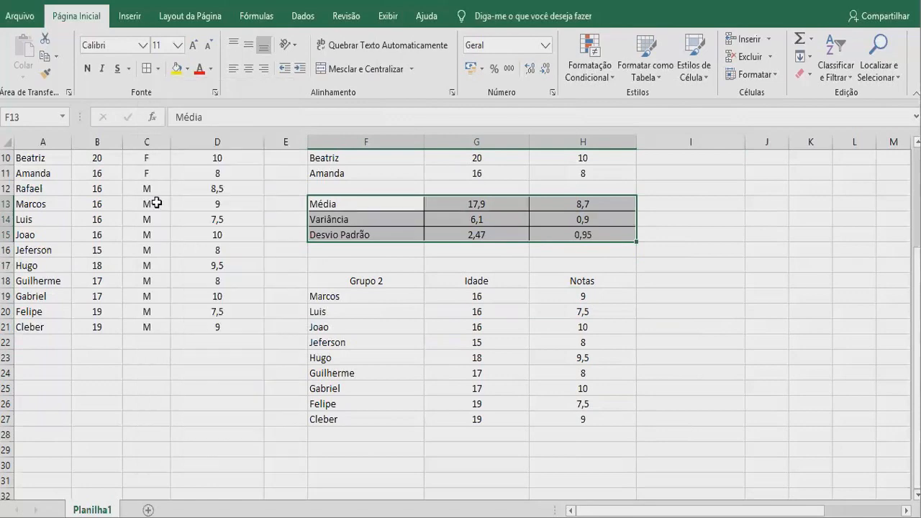
left_click(407, 297)
Step: Enter the label "Média" in F29 below the Grupo 2 list
scroll(410, 412, "down", 3)
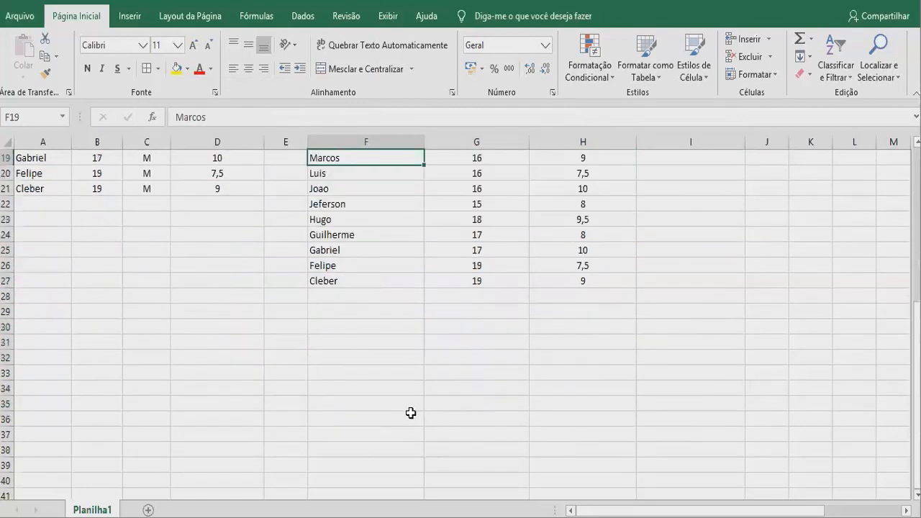
scroll(410, 412, "up", 2)
scroll(410, 412, "down", 1)
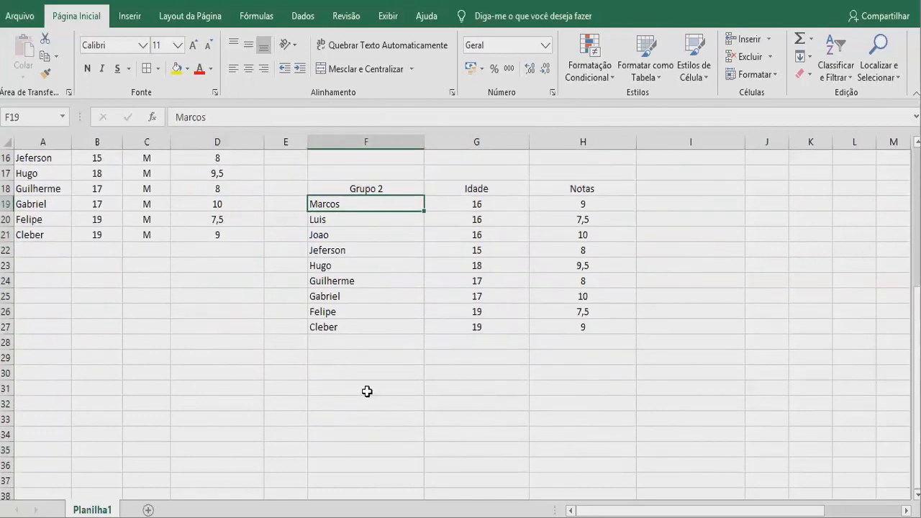
scroll(352, 367, "up", 3)
scroll(353, 366, "down", 3)
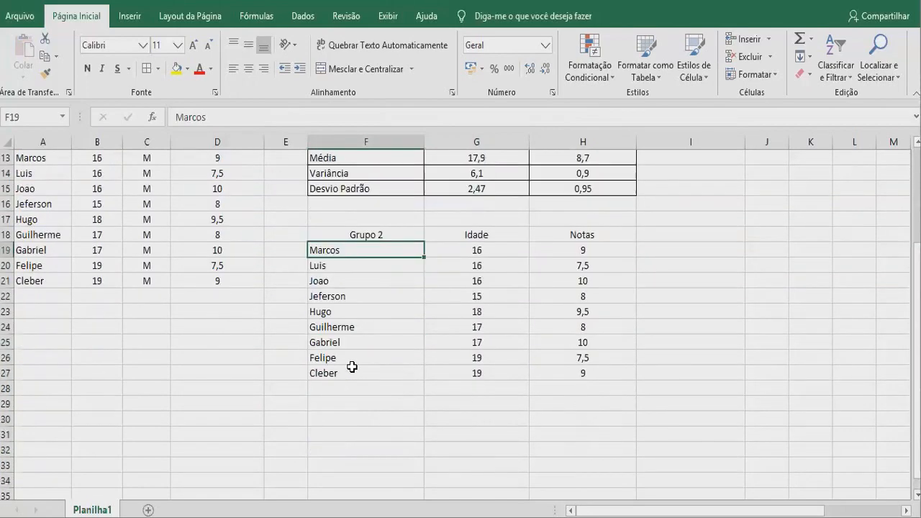
left_click(323, 360)
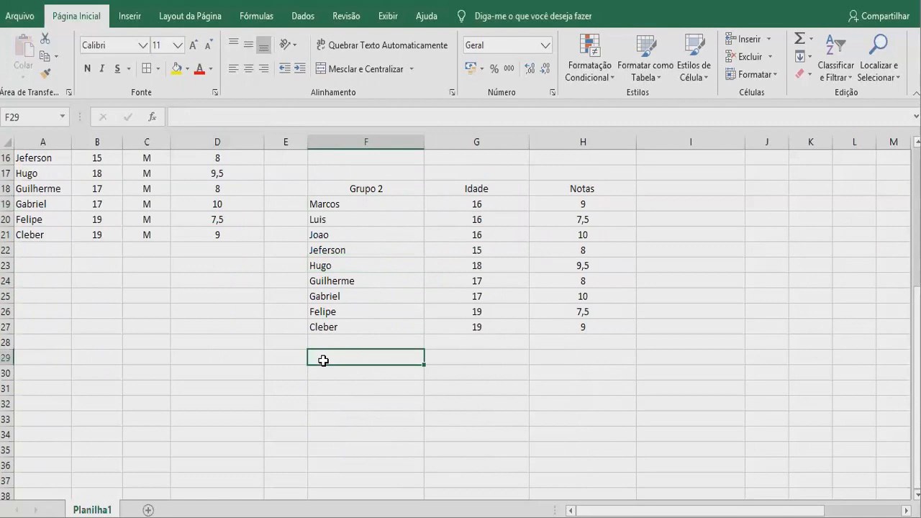
type("Média")
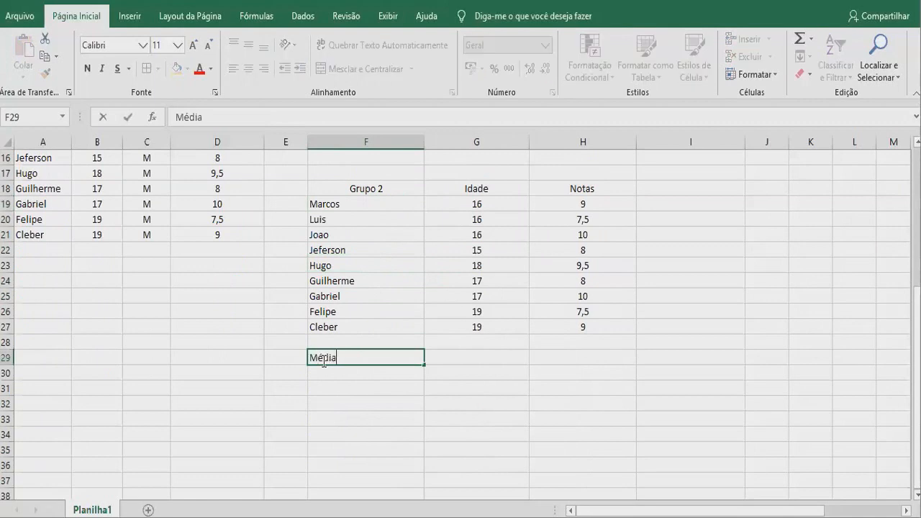
key("Tab")
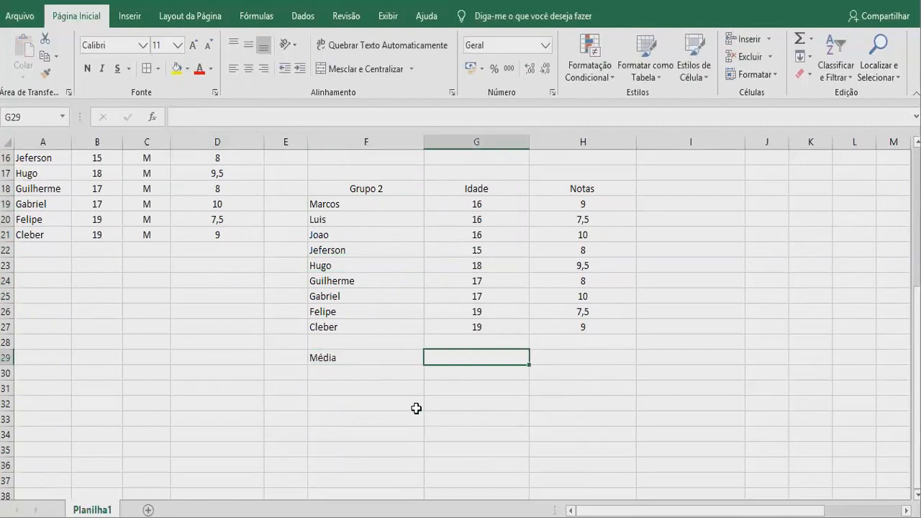
Step: Calculate the average of the Grupo 2 ages in G29 with the MÉDIA function over G19:G27
type("=")
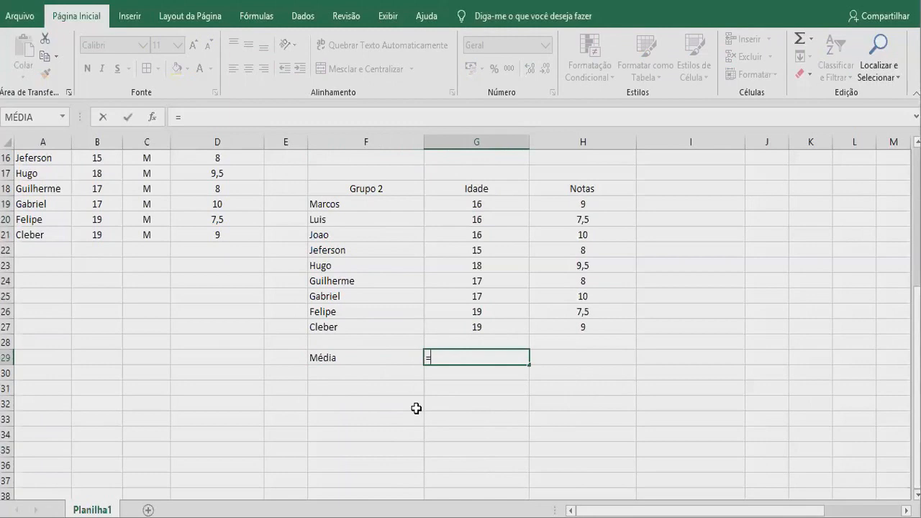
type("mé")
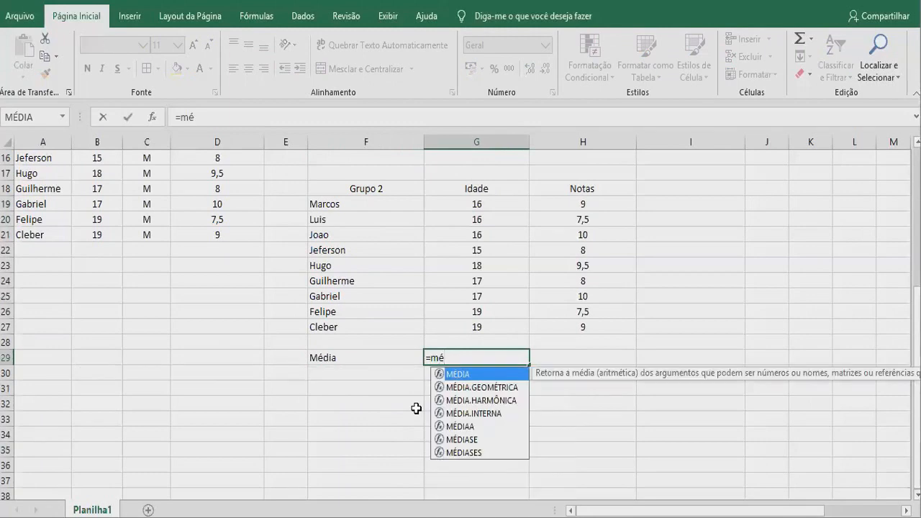
double_click(472, 375)
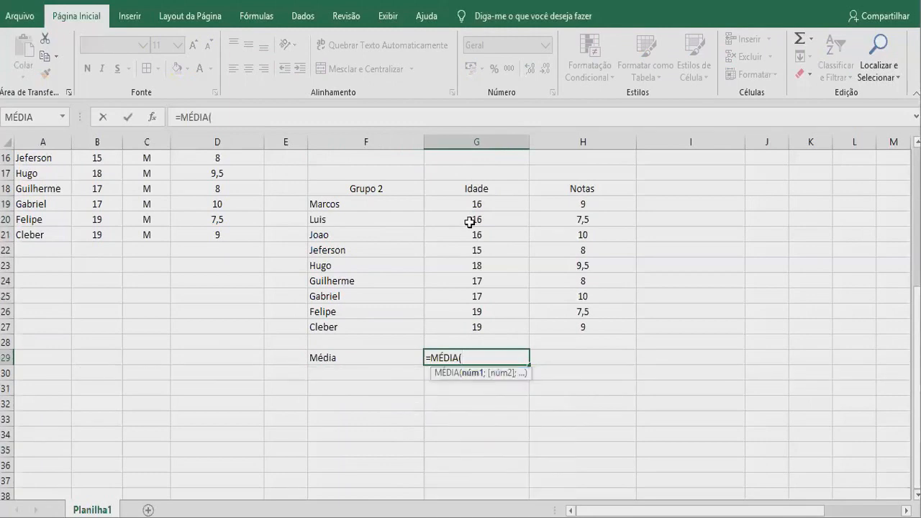
left_click_drag(476, 205, 488, 325)
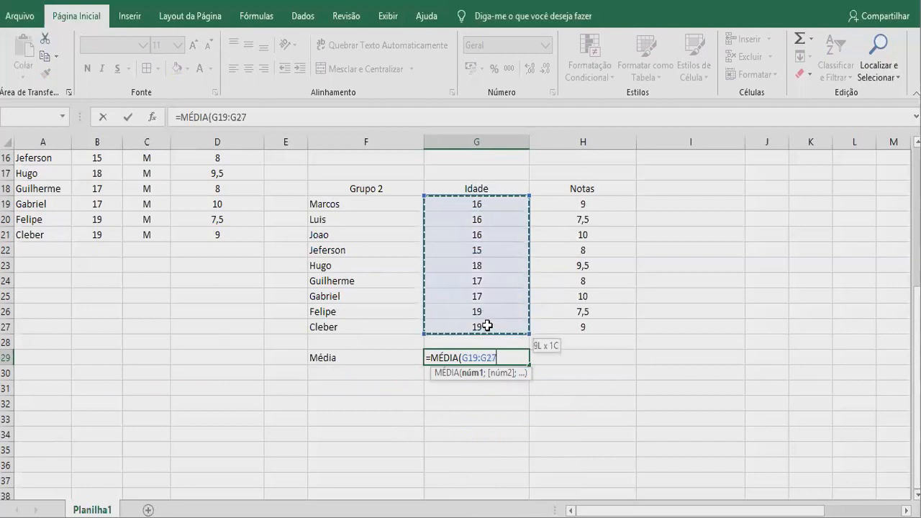
key("Return")
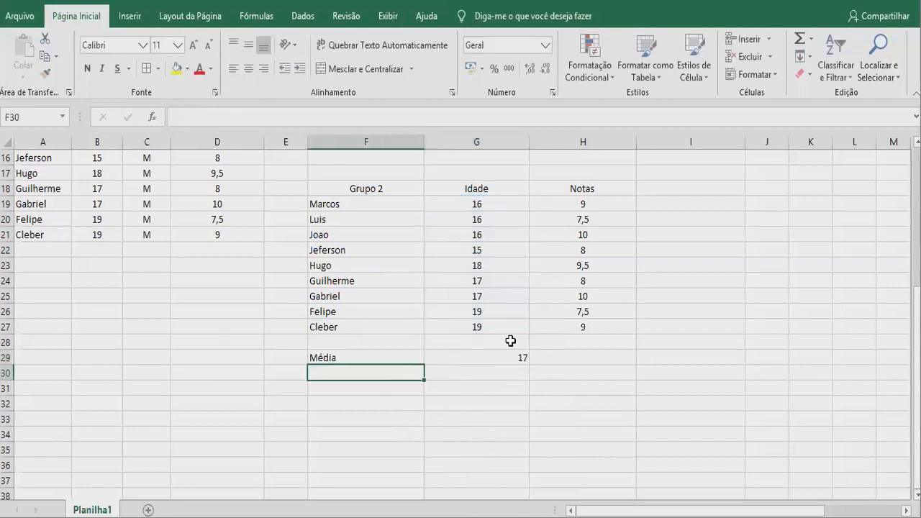
Step: Center the Grupo 2 statistics cells G29:H31 horizontally
left_click_drag(514, 359, 612, 389)
left_click(247, 68)
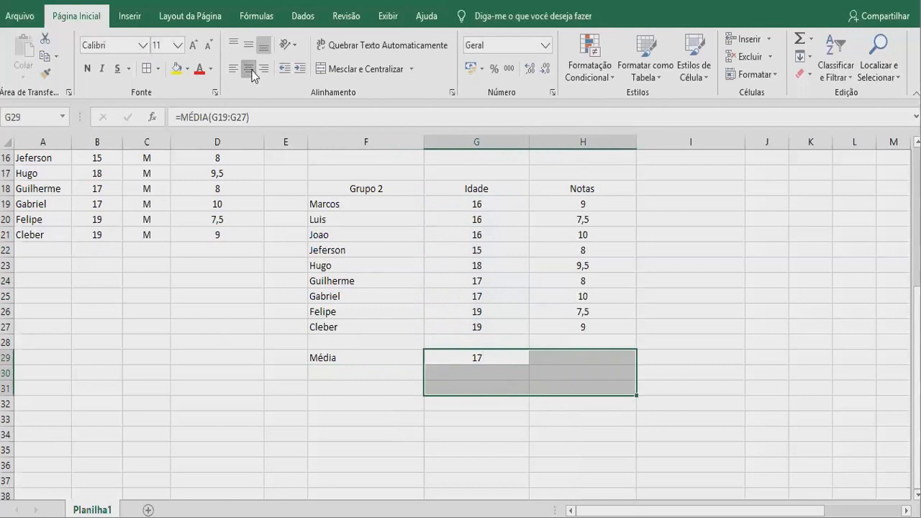
left_click(385, 384)
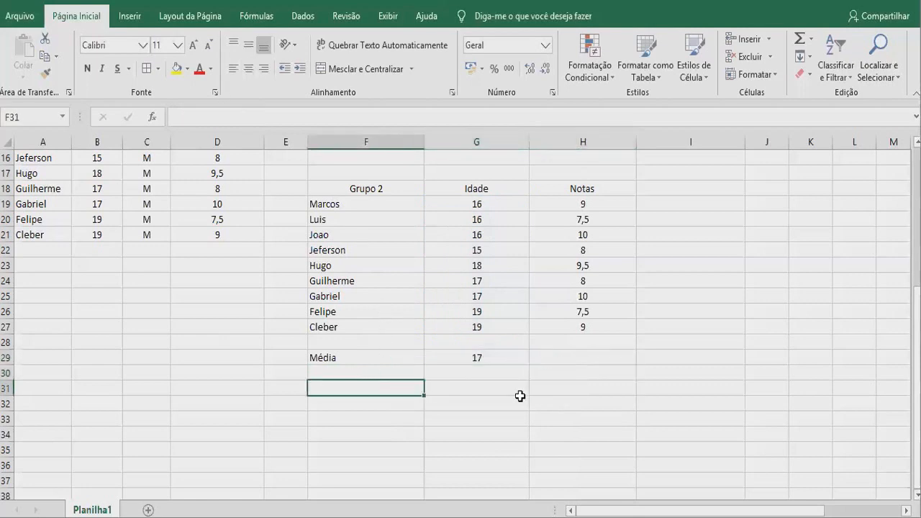
Step: Calculate the average of the Grupo 2 grades in H29 with the MÉDIA function over H19:H27
left_click(544, 358)
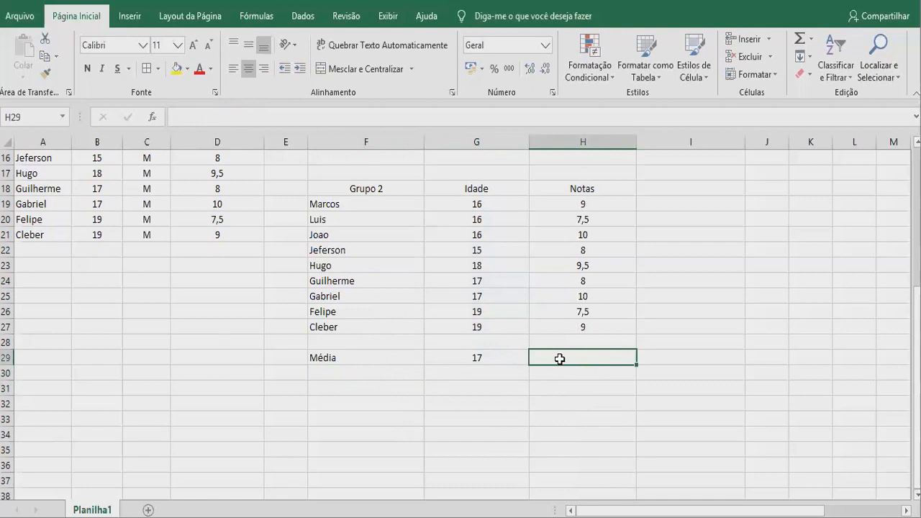
type("=")
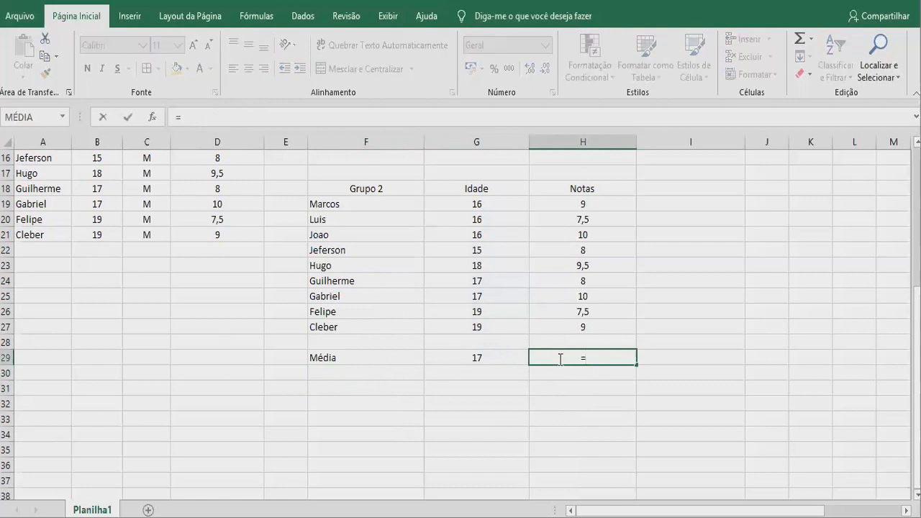
type("m")
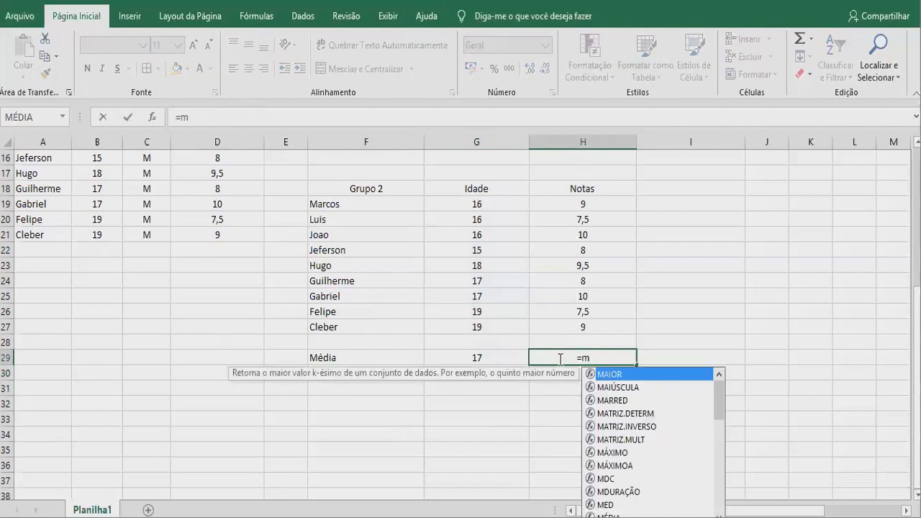
type("é")
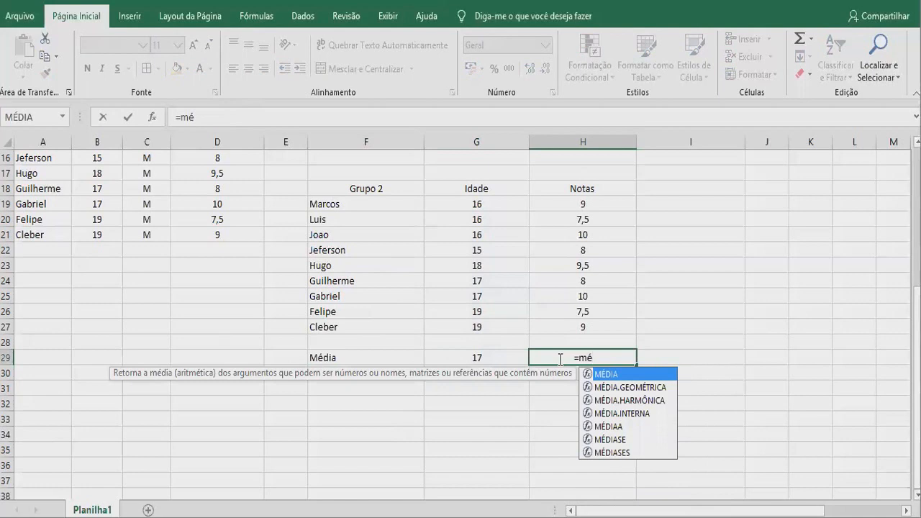
double_click(607, 376)
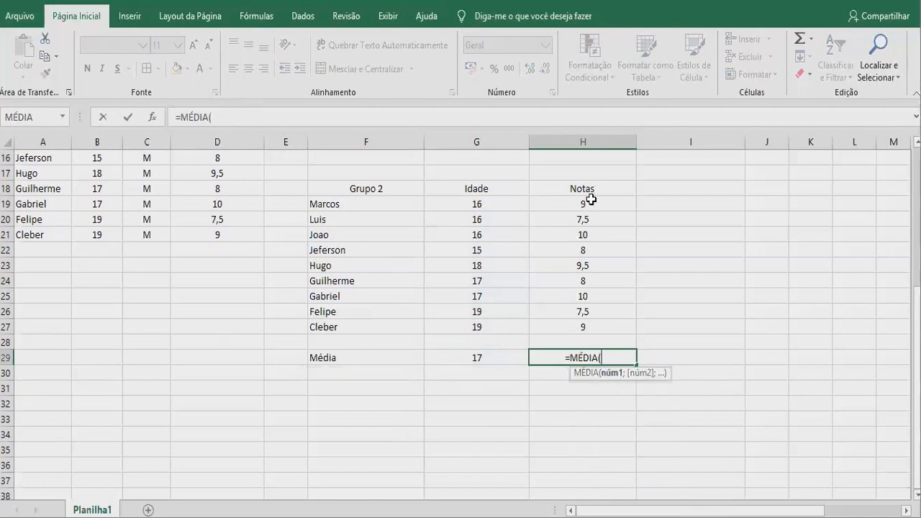
left_click_drag(589, 205, 594, 322)
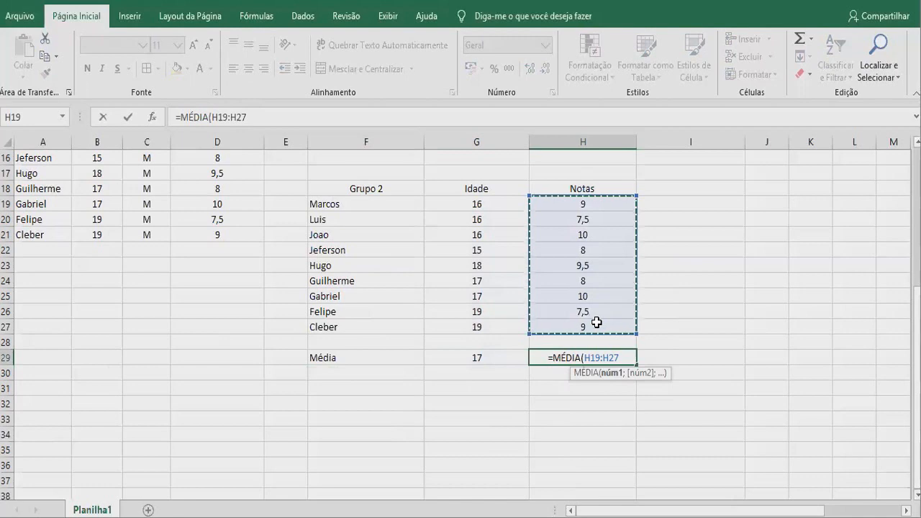
key("Return")
Step: Reduce the Grupo 2 grade average in H29 to two decimal places
left_click(596, 356)
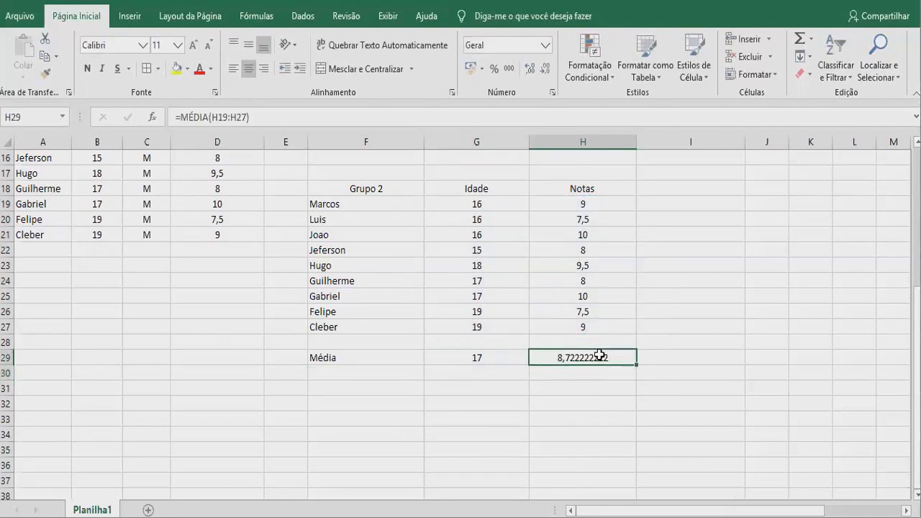
left_click(544, 70)
left_click(544, 70)
left_click(544, 70)
left_click(542, 70)
left_click(542, 70)
left_click(541, 69)
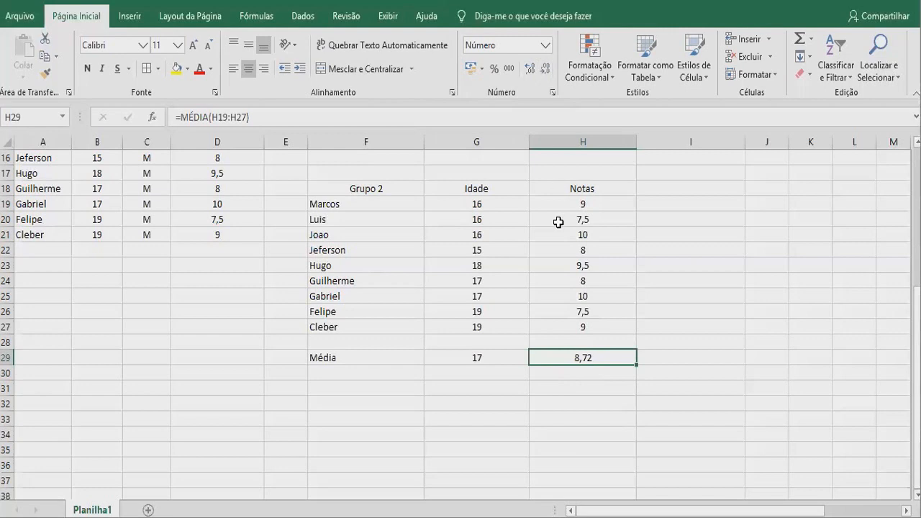
left_click(360, 371)
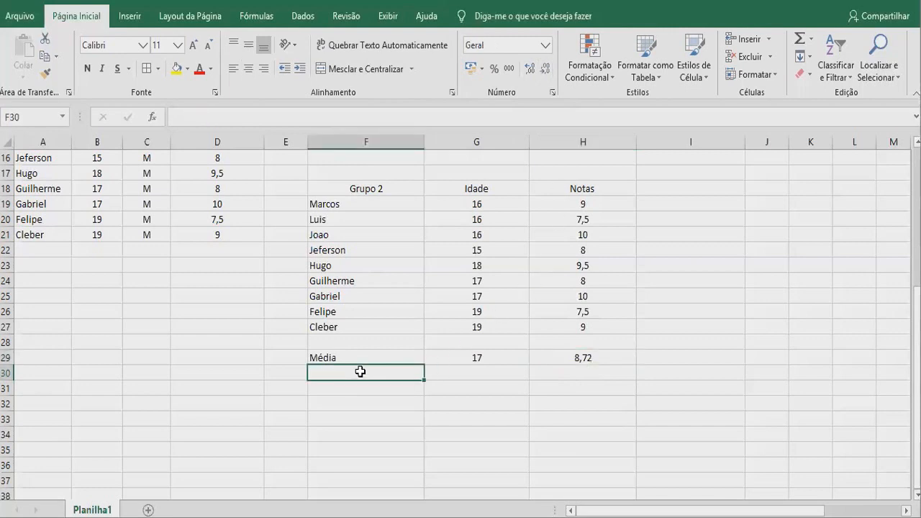
Step: Label F30 "Variância" and calculate the variance of the Grupo 2 ages in G30 with VAR.A over G19:G27
type("Variância")
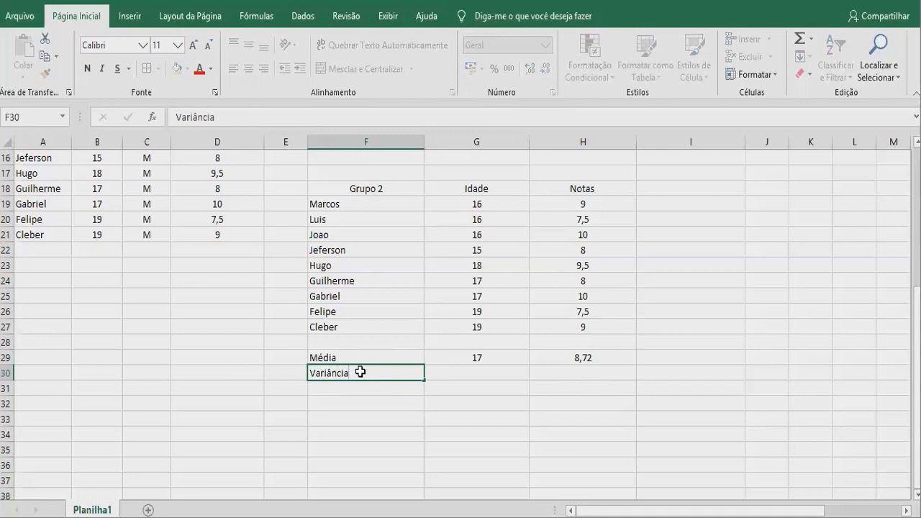
key("Tab")
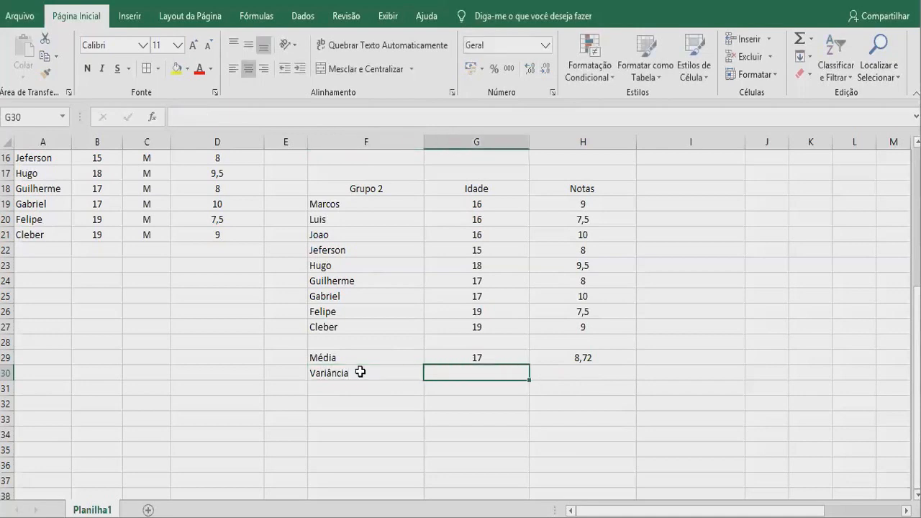
type("=")
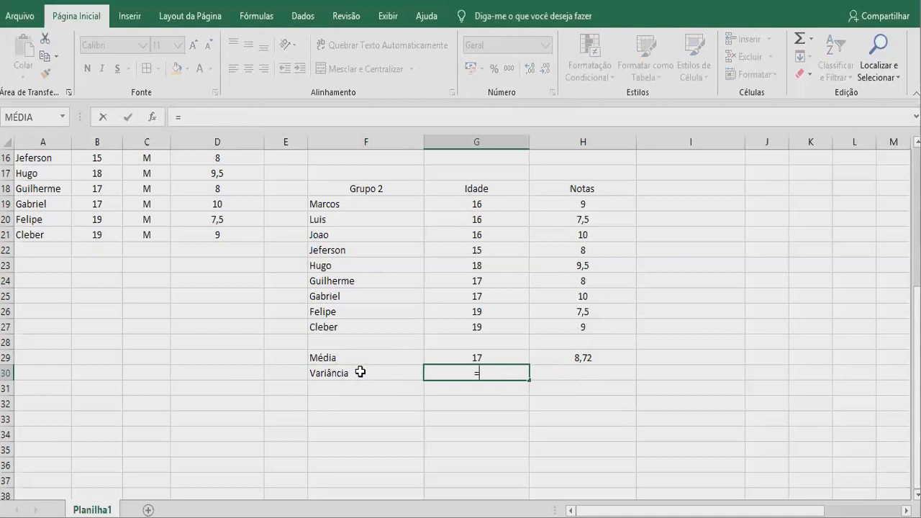
type("vari")
key("BackSpace")
key("BackSpace")
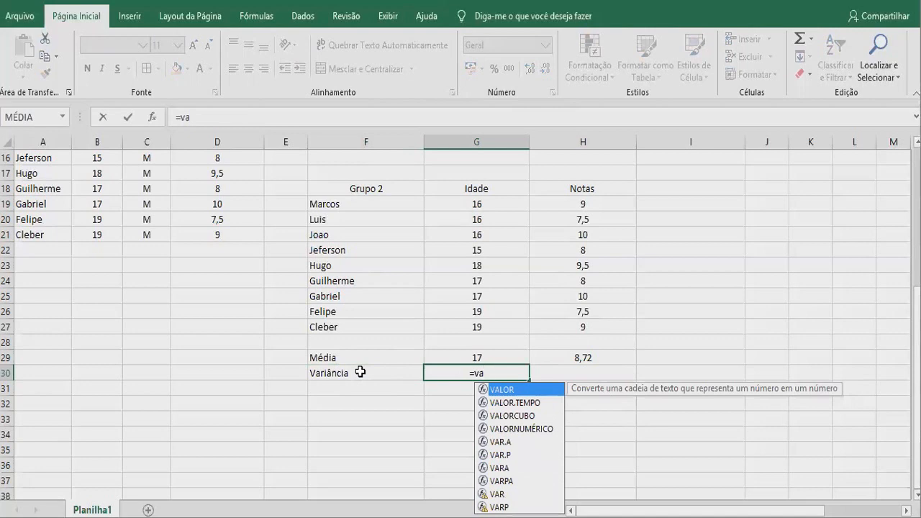
type("r")
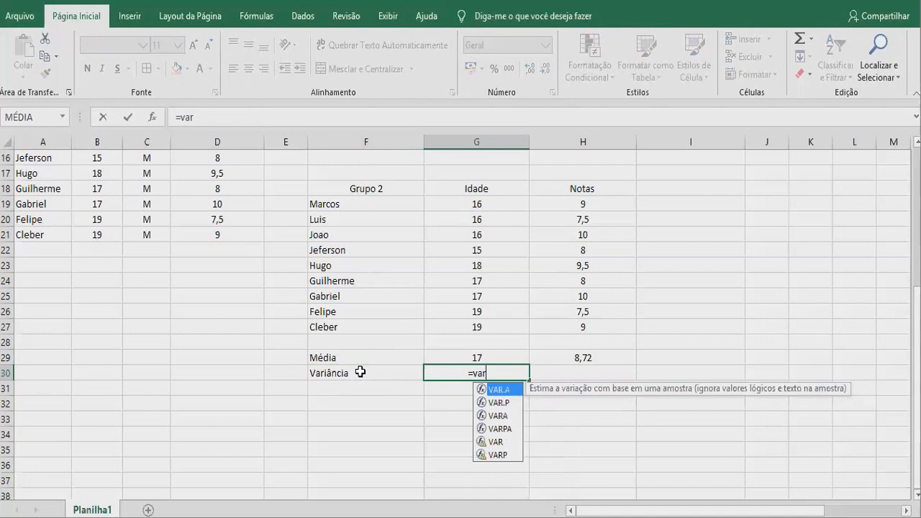
double_click(501, 390)
left_click_drag(483, 207, 495, 330)
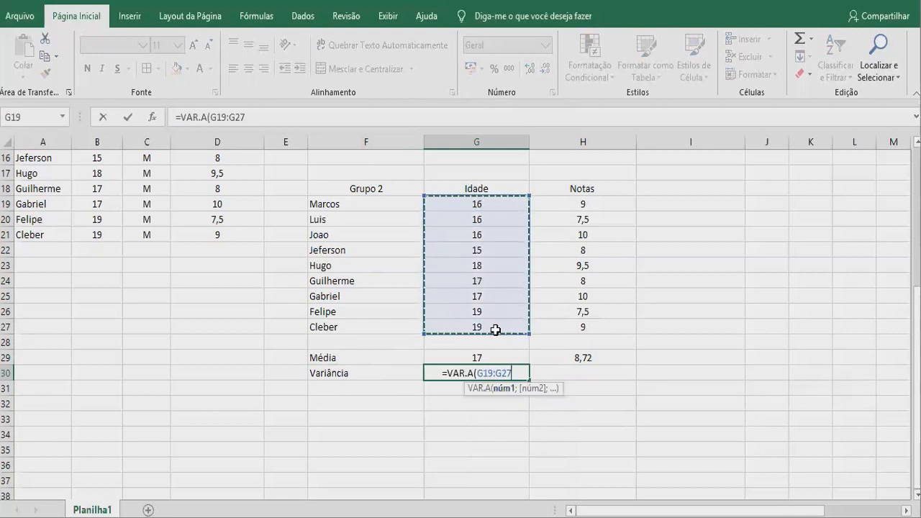
key("Return")
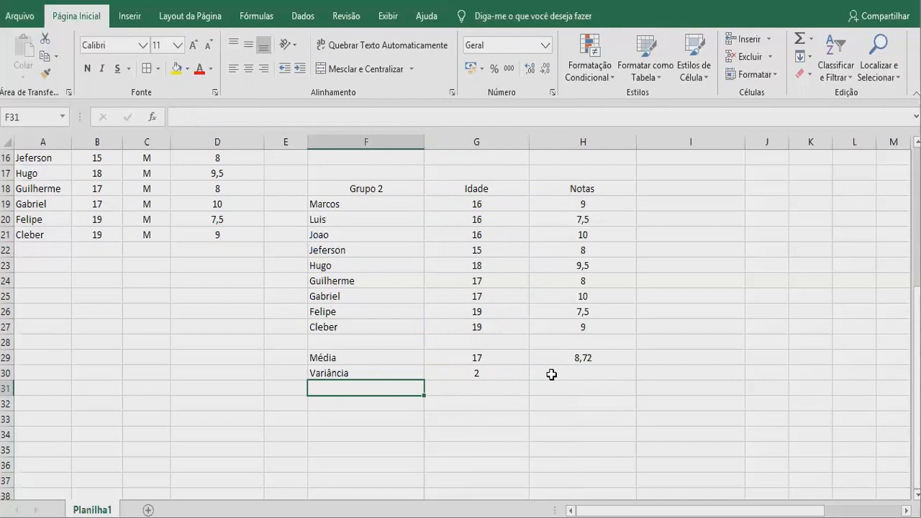
Step: Calculate the variance of the Grupo 2 grades in H30 with the VAR.A function over H19:H27
left_click(552, 374)
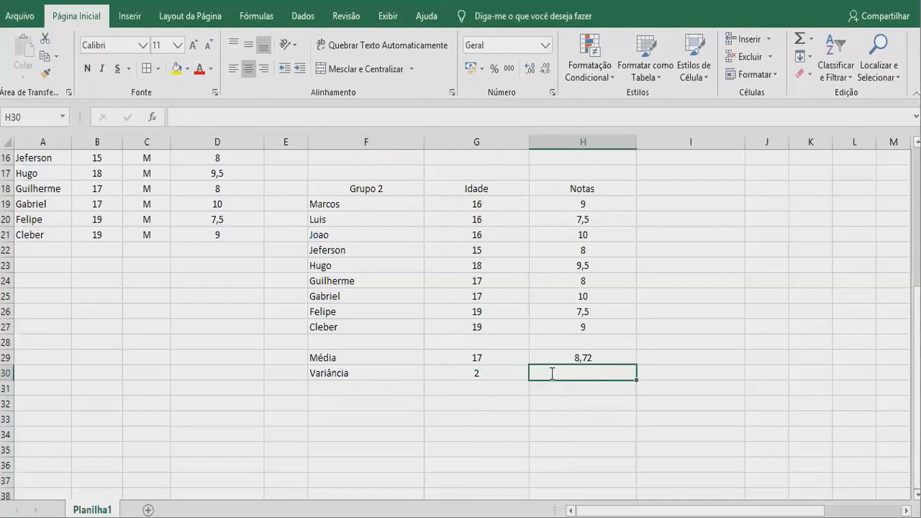
type("=")
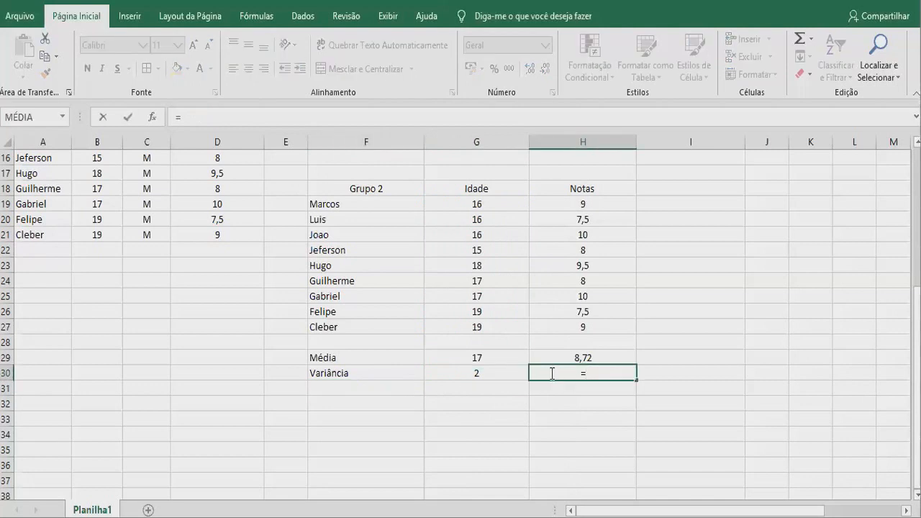
type("var")
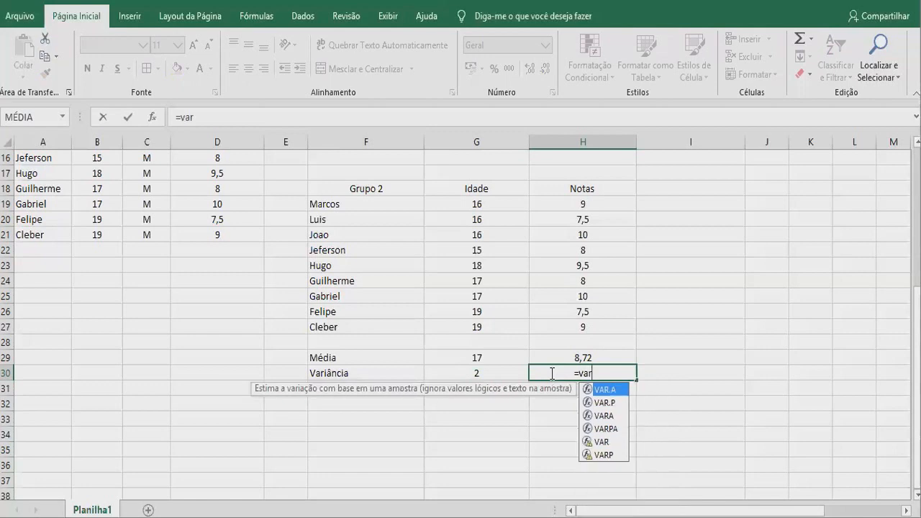
double_click(622, 391)
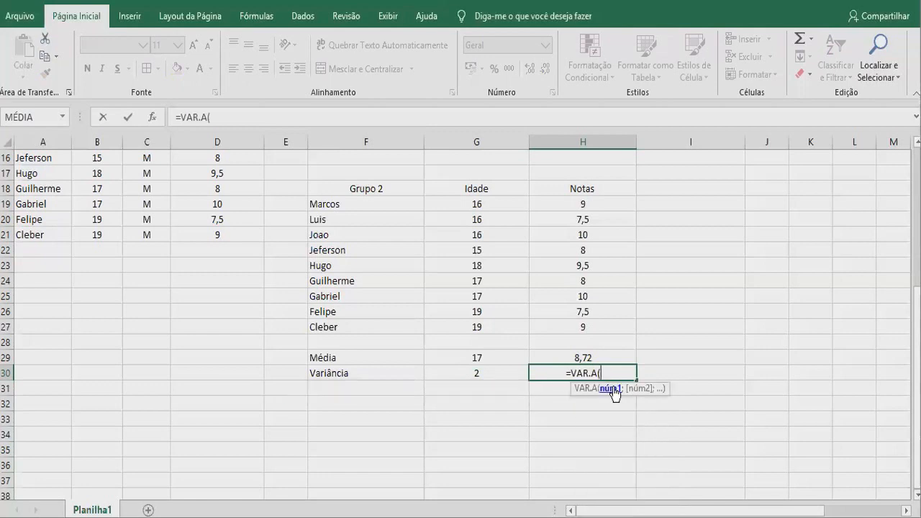
left_click_drag(570, 199, 583, 321)
key("Return")
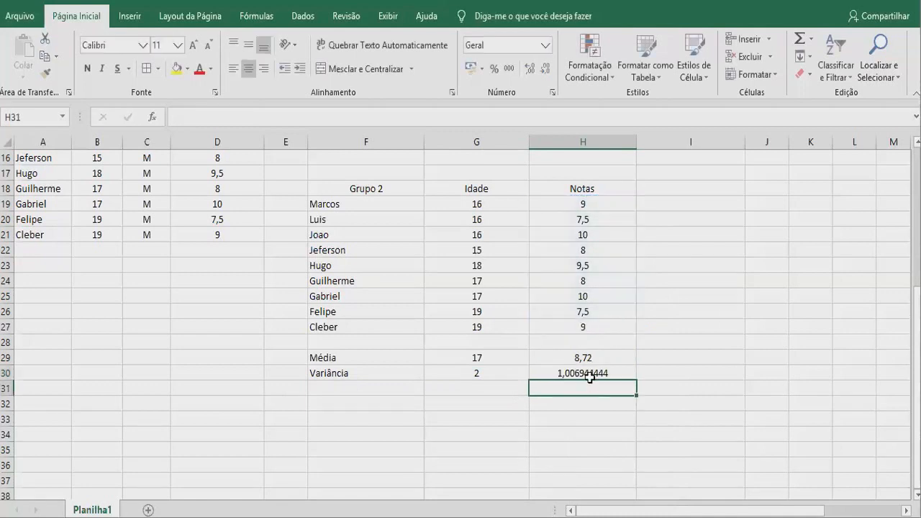
Step: Reduce the Grupo 2 grade variance in H30 to two decimal places
left_click(590, 374)
left_click(545, 73)
left_click(545, 72)
left_click(546, 73)
left_click(545, 72)
left_click(545, 73)
left_click(545, 72)
left_click(546, 73)
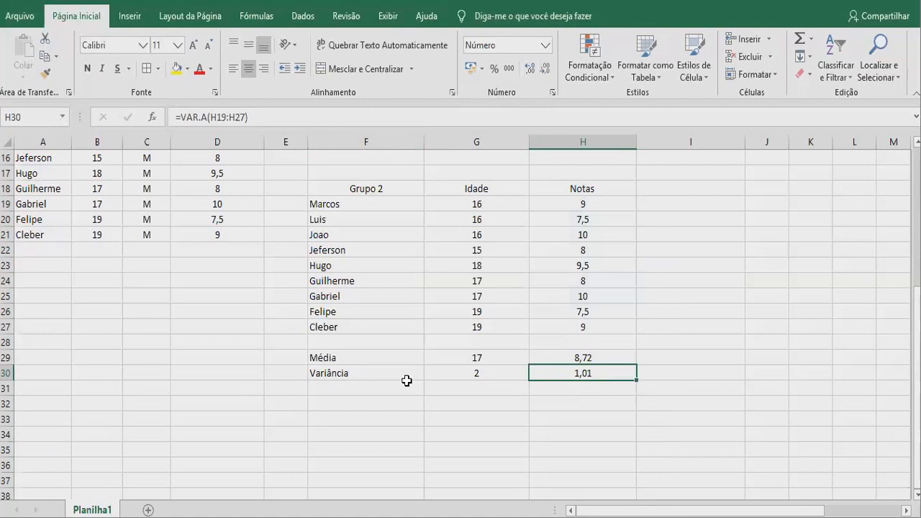
Step: Label F31 "Desvio Padrão" and calculate the standard deviation of the Grupo 2 ages in G31 with DESVPAD.A over G19:G27
left_click(357, 389)
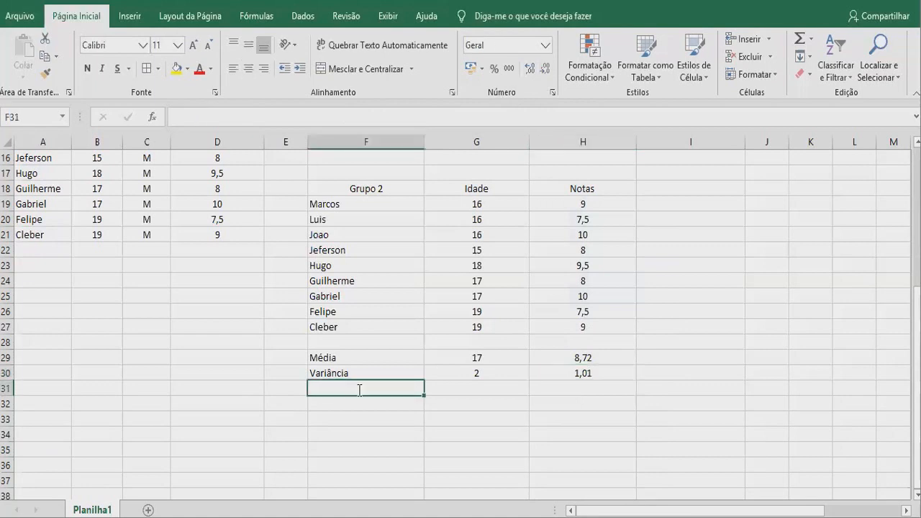
type("Desvio Padrão")
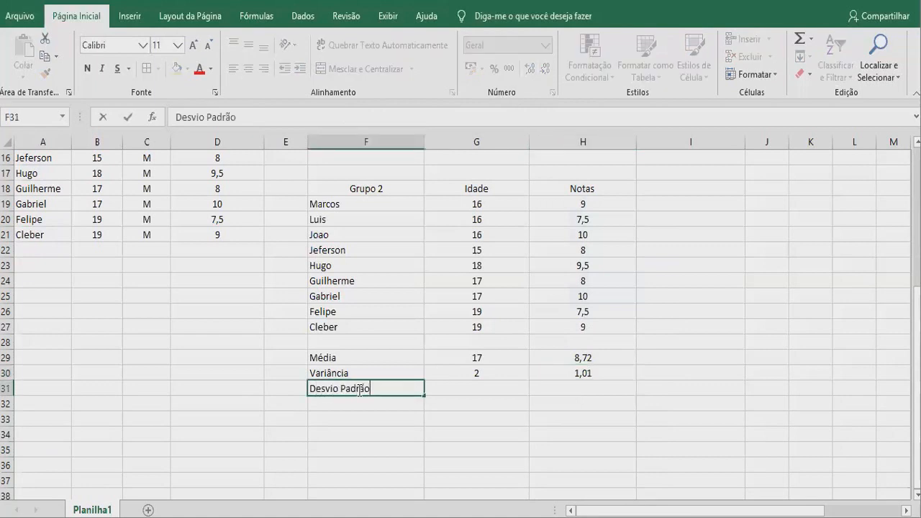
key("Tab")
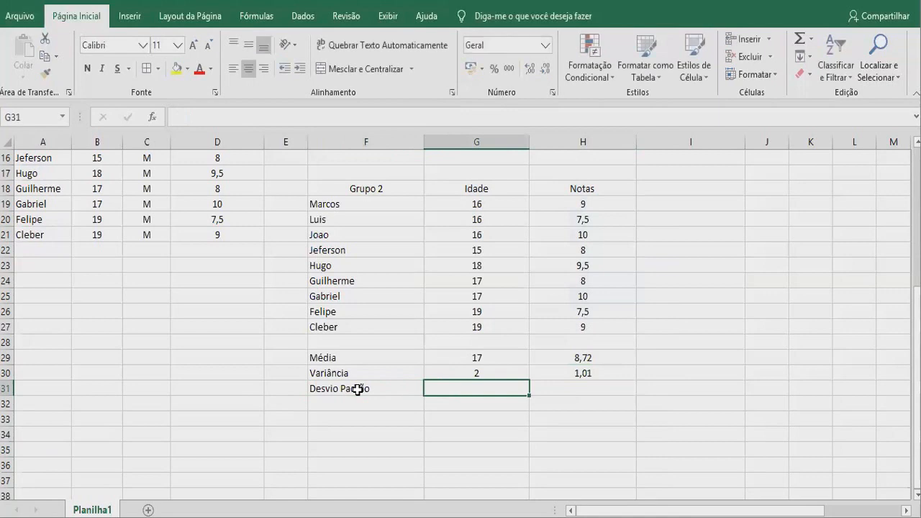
type("=")
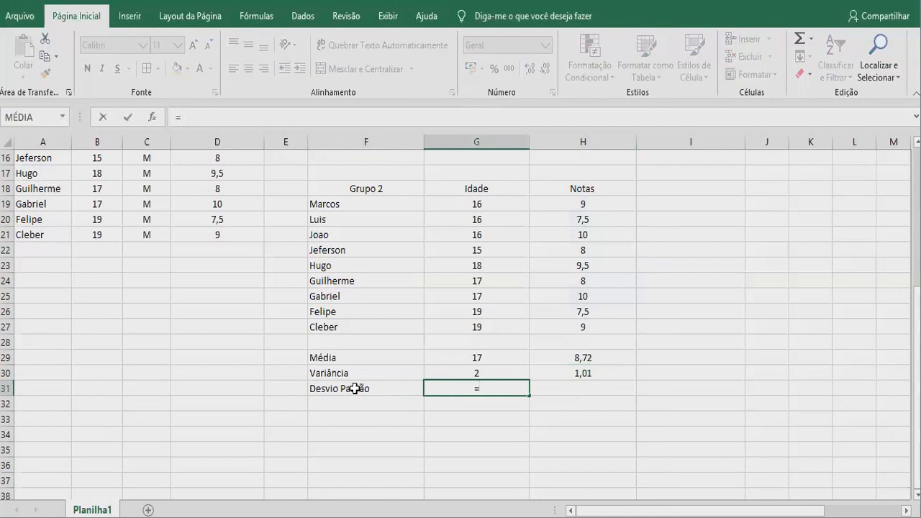
type("desv")
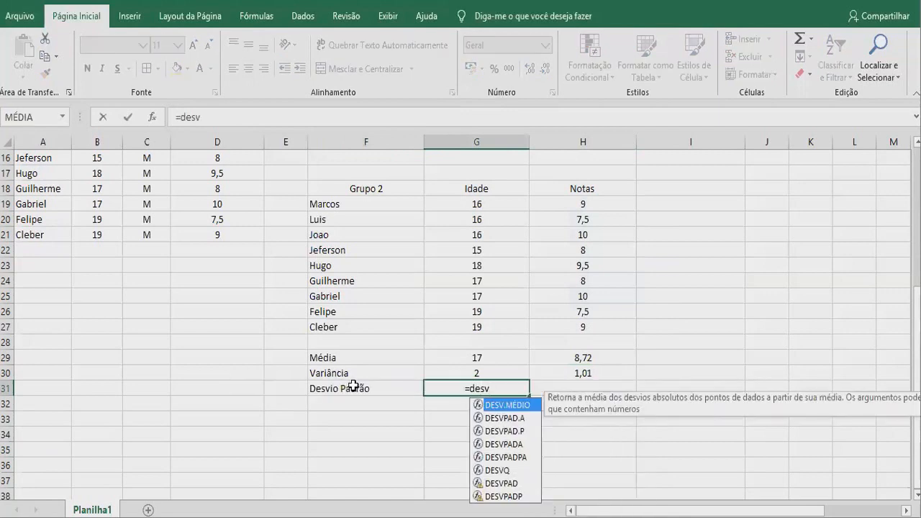
double_click(508, 417)
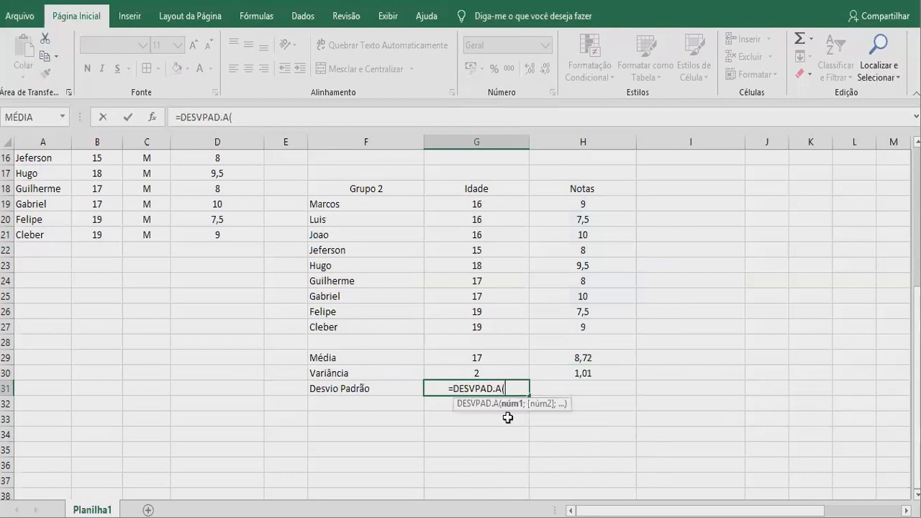
left_click_drag(487, 203, 487, 326)
key("Return")
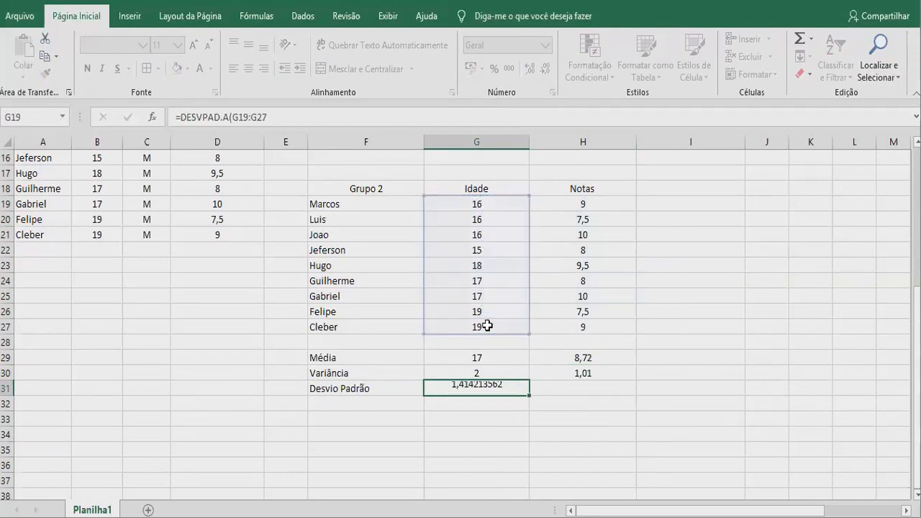
Step: Reduce the Grupo 2 age standard deviation in G31 to two decimal places
left_click(493, 392)
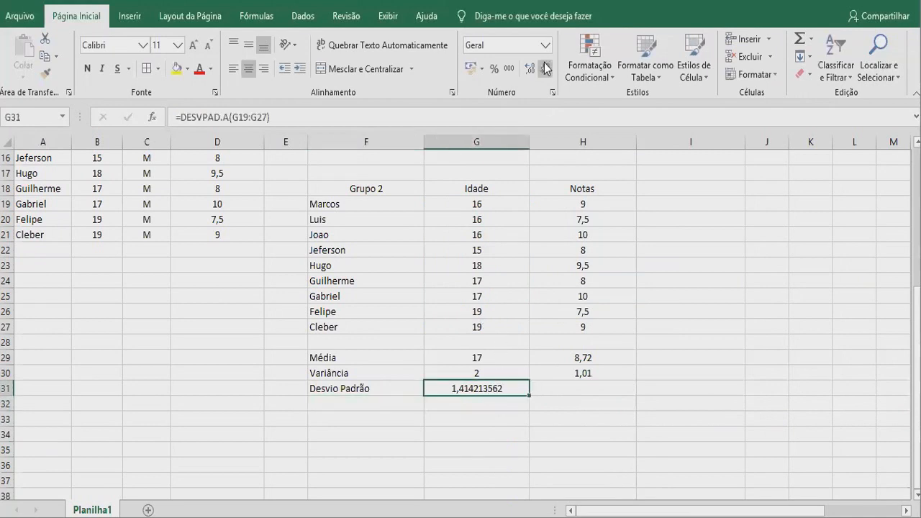
left_click(545, 69)
left_click(546, 69)
left_click(545, 69)
left_click(546, 69)
left_click(546, 69)
left_click(545, 69)
left_click(545, 69)
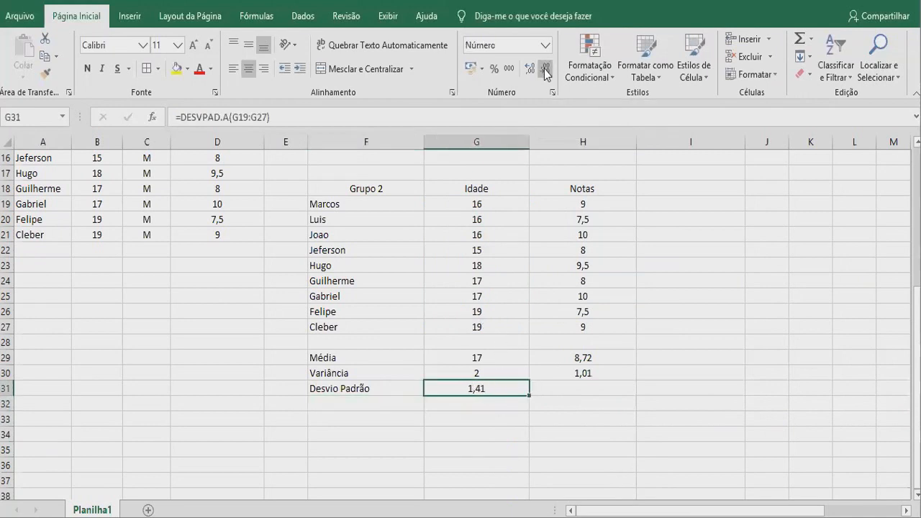
Step: Calculate the standard deviation of the Grupo 2 grades in H31 with the DESVPAD.A function over H19:H27
left_click(591, 389)
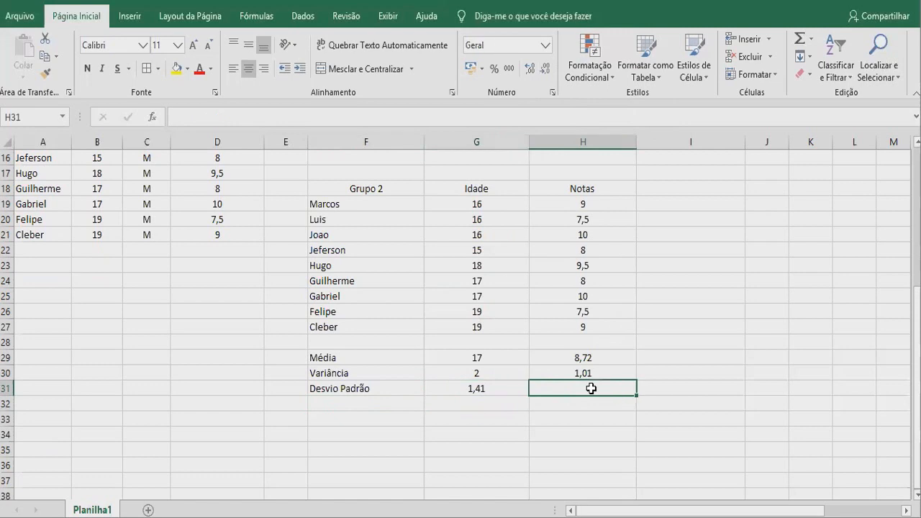
type("+desv")
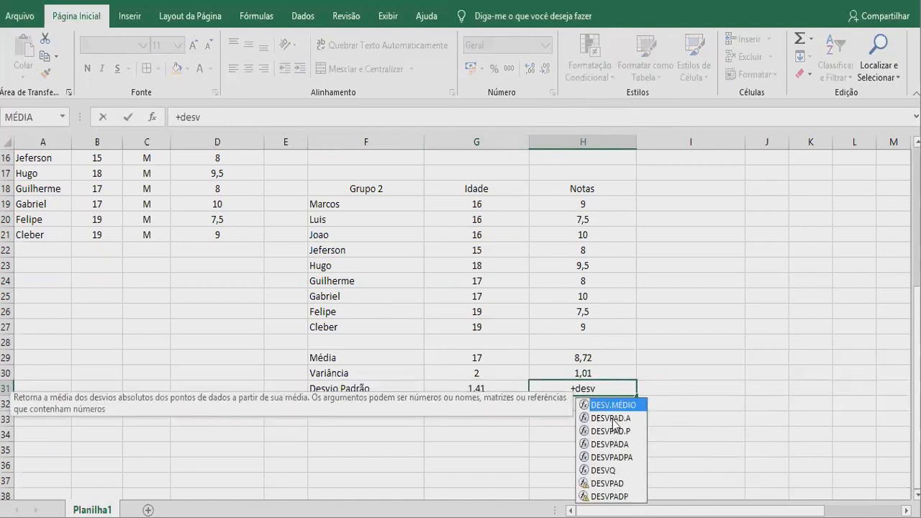
double_click(611, 418)
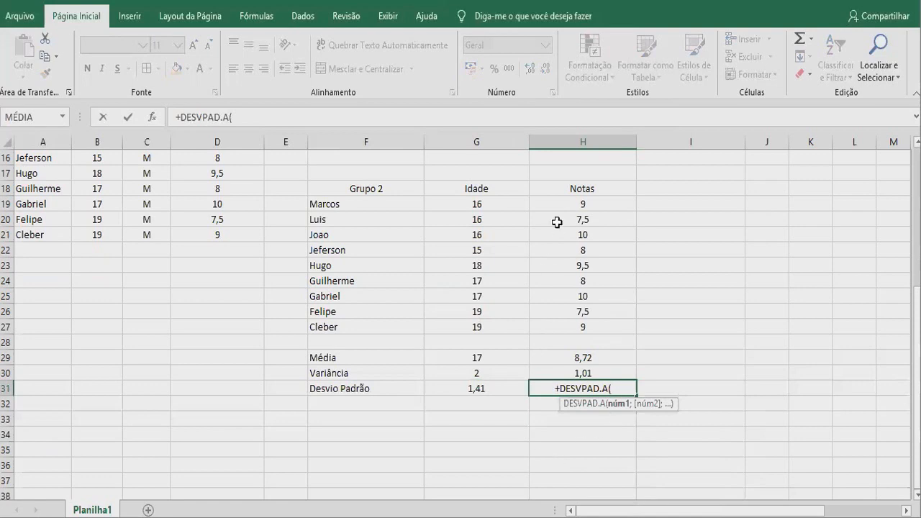
left_click_drag(583, 204, 588, 319)
key("Return")
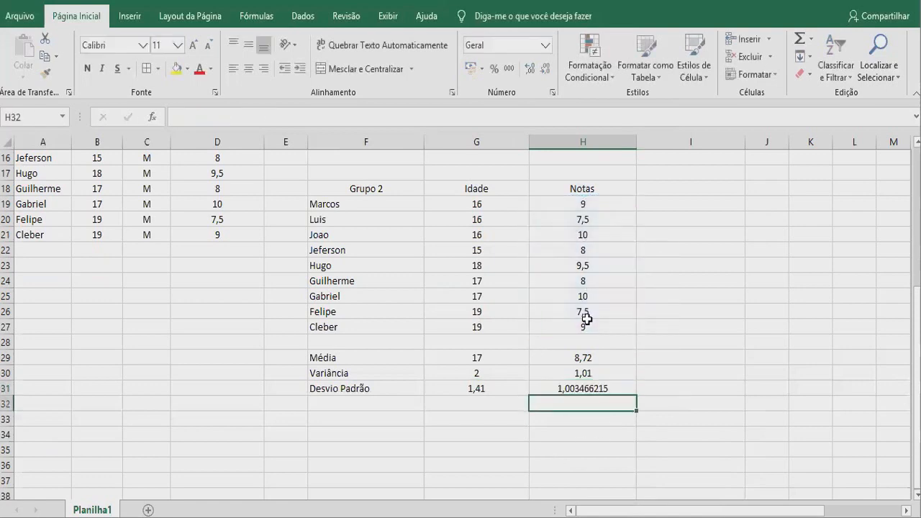
Step: Reduce the Grupo 2 grade standard deviation in H31 to two decimal places
left_click(588, 389)
left_click(546, 72)
left_click(545, 72)
left_click(545, 72)
left_click(546, 72)
left_click(546, 72)
left_click(546, 72)
left_click(546, 72)
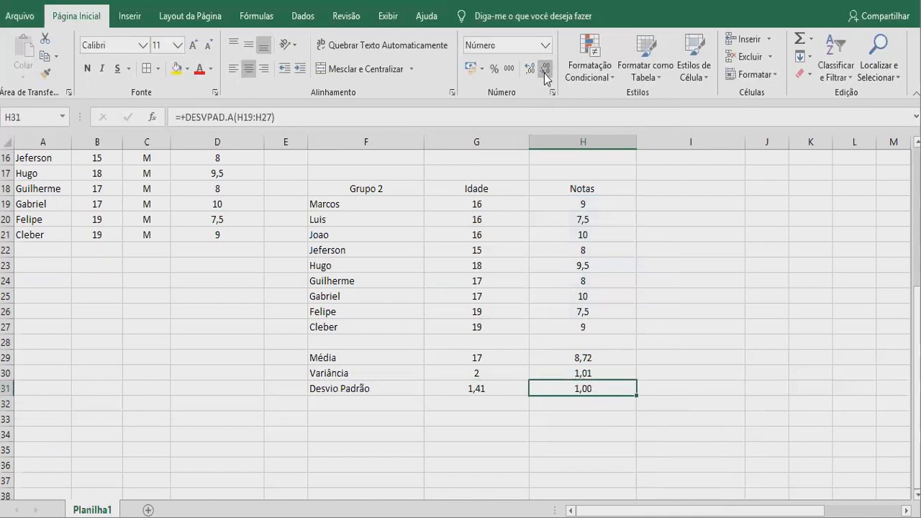
Step: Apply borders to all cells of the Grupo 2 statistics block F29:H32
left_click_drag(321, 357, 547, 403)
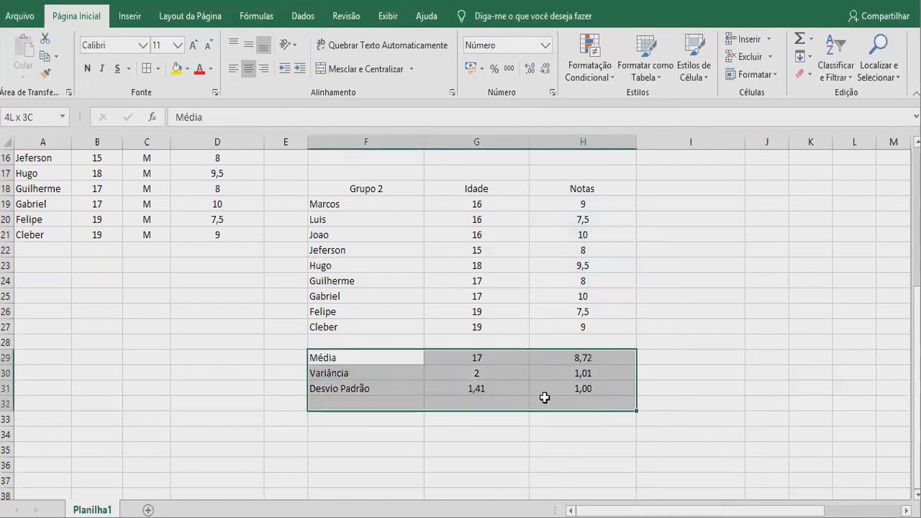
left_click(148, 71)
scroll(674, 364, "up", 1)
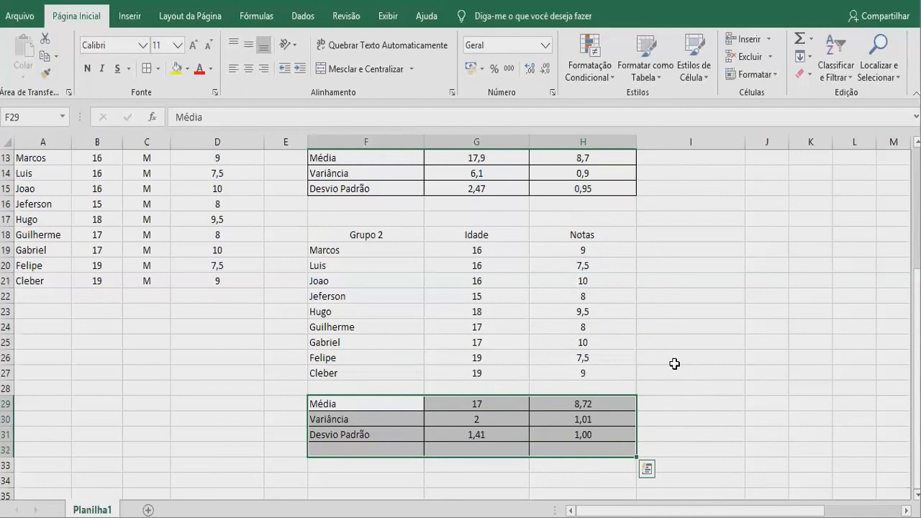
left_click(711, 371)
Step: Compare the mean, variance and standard deviation of ages and grades between the Grupo 1 and Grupo 2 tables
scroll(718, 365, "up", 1)
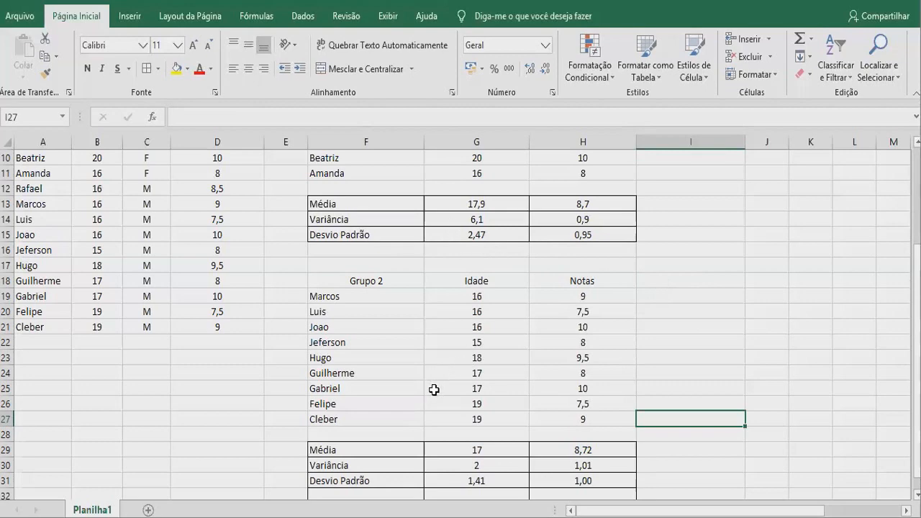
scroll(434, 389, "down", 1)
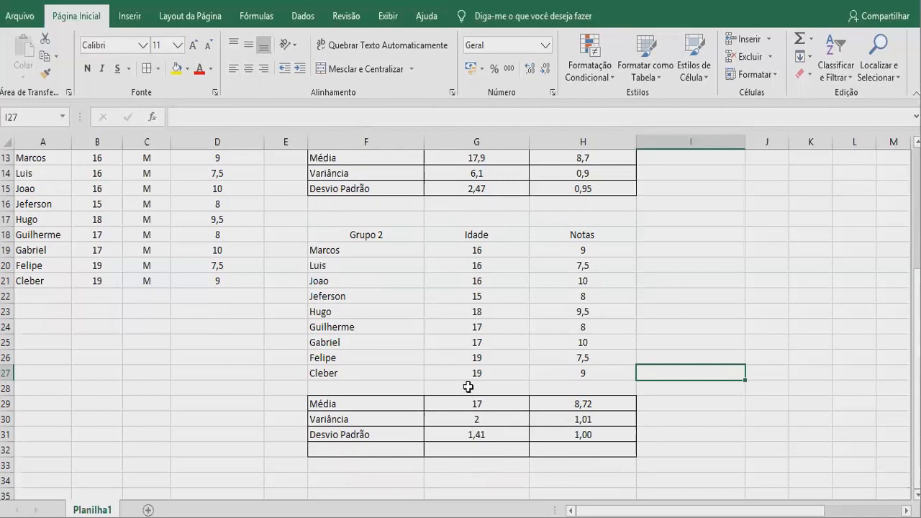
scroll(468, 387, "up", 3)
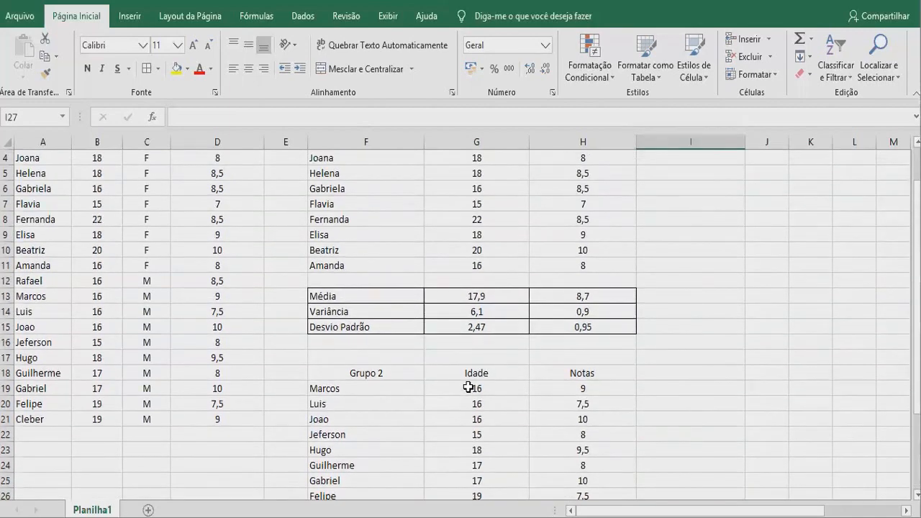
scroll(468, 387, "down", 1)
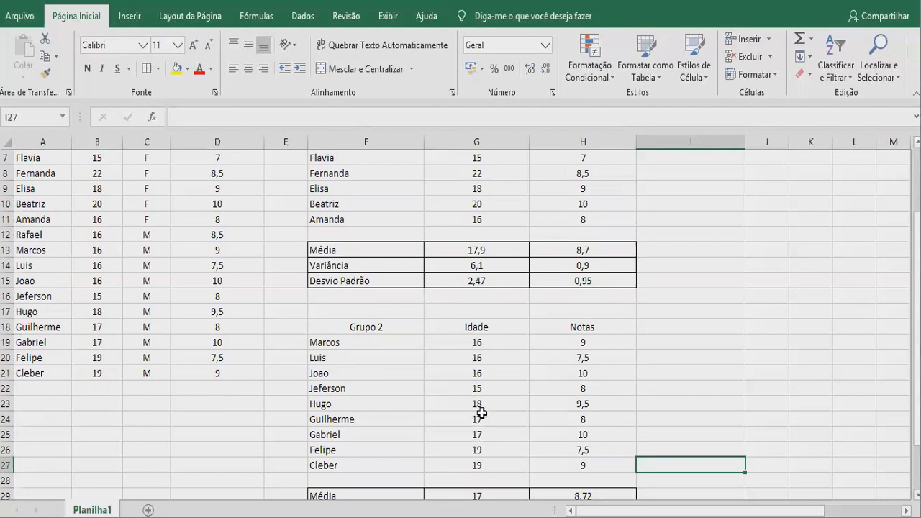
scroll(482, 412, "up", 2)
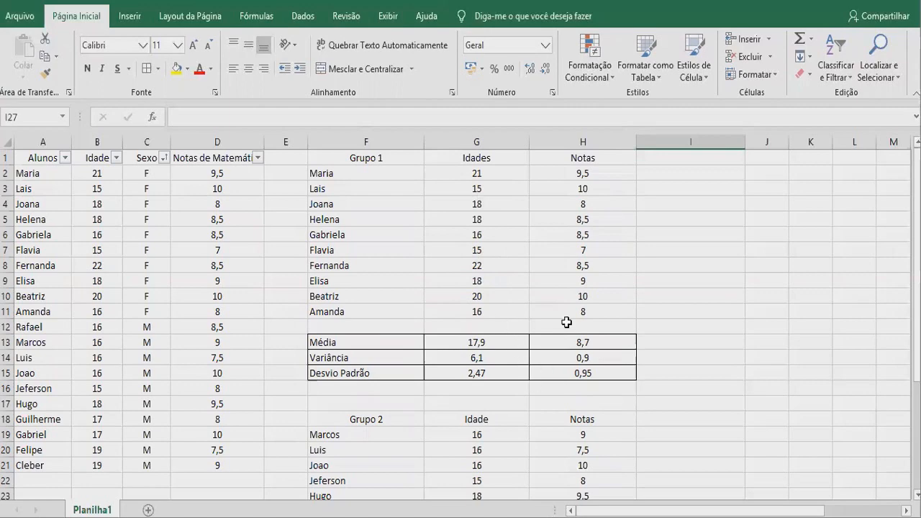
scroll(566, 311, "down", 3)
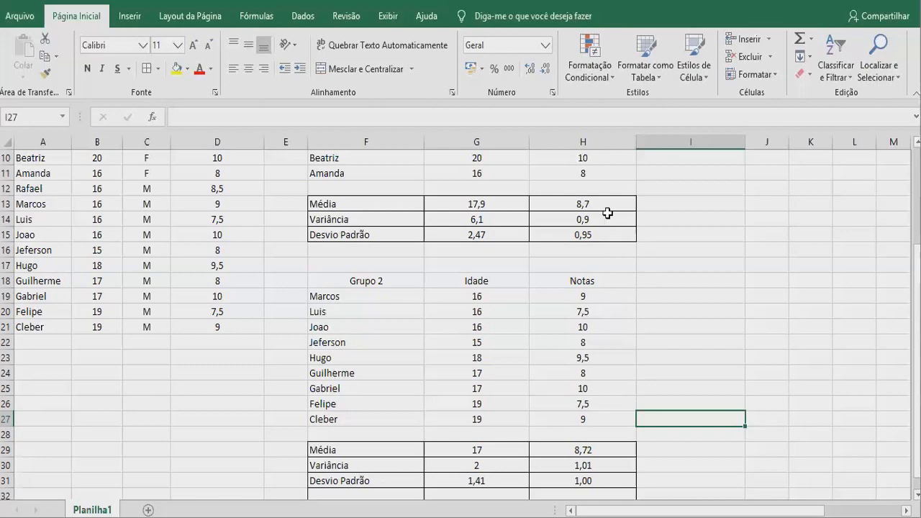
scroll(610, 212, "up", 2)
scroll(624, 299, "down", 1)
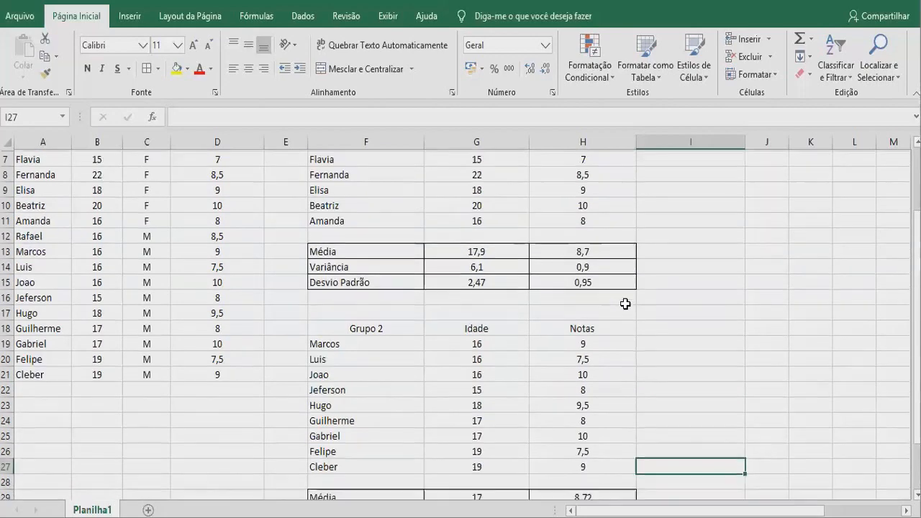
scroll(629, 344, "down", 1)
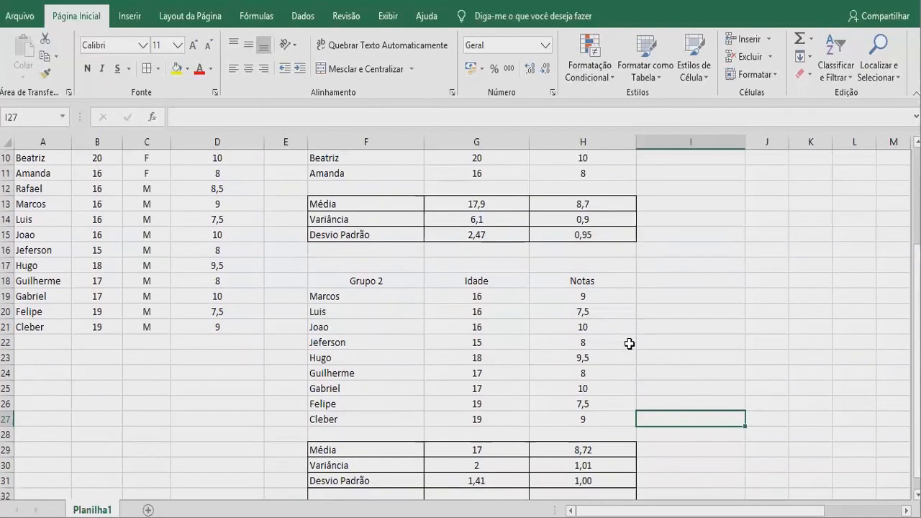